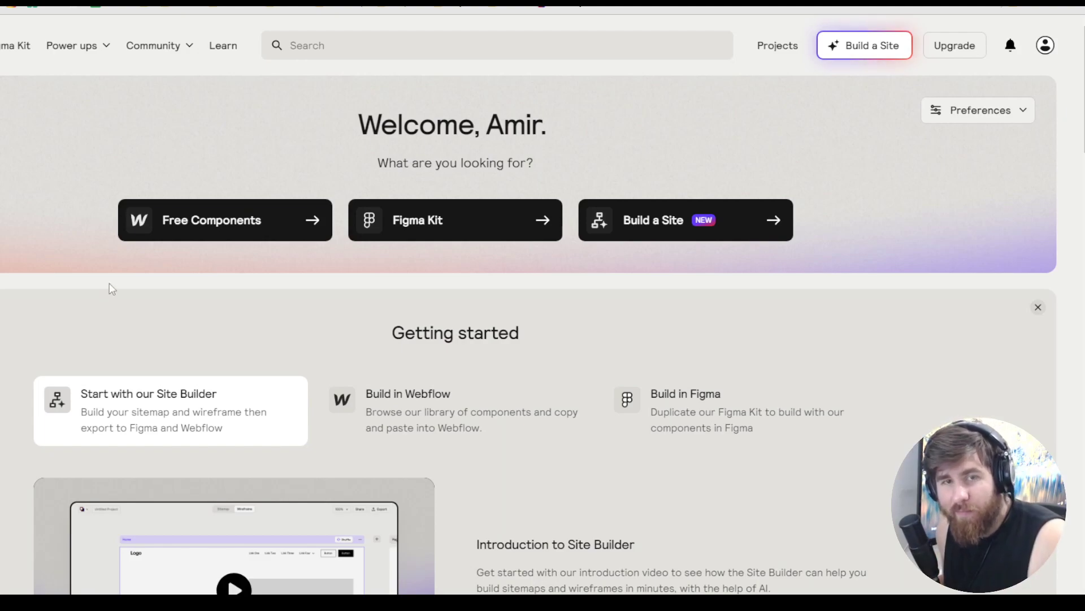
# Create a new site project and inspect the default Home, Page 2 and Page 3 sitemap.
pyautogui.click(656, 225)
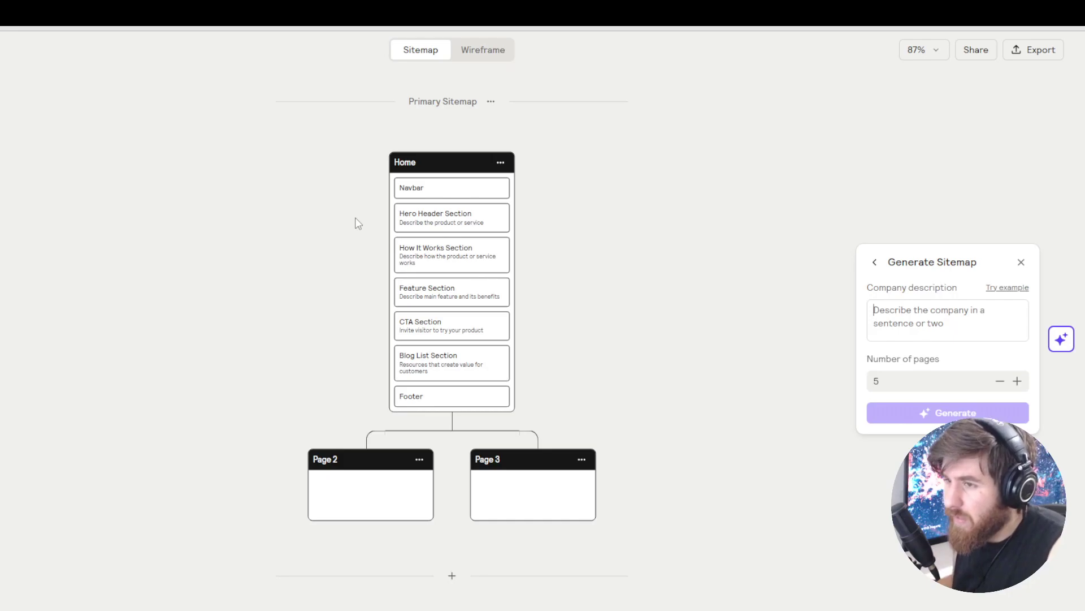
pyautogui.scroll(5, 434, 222)
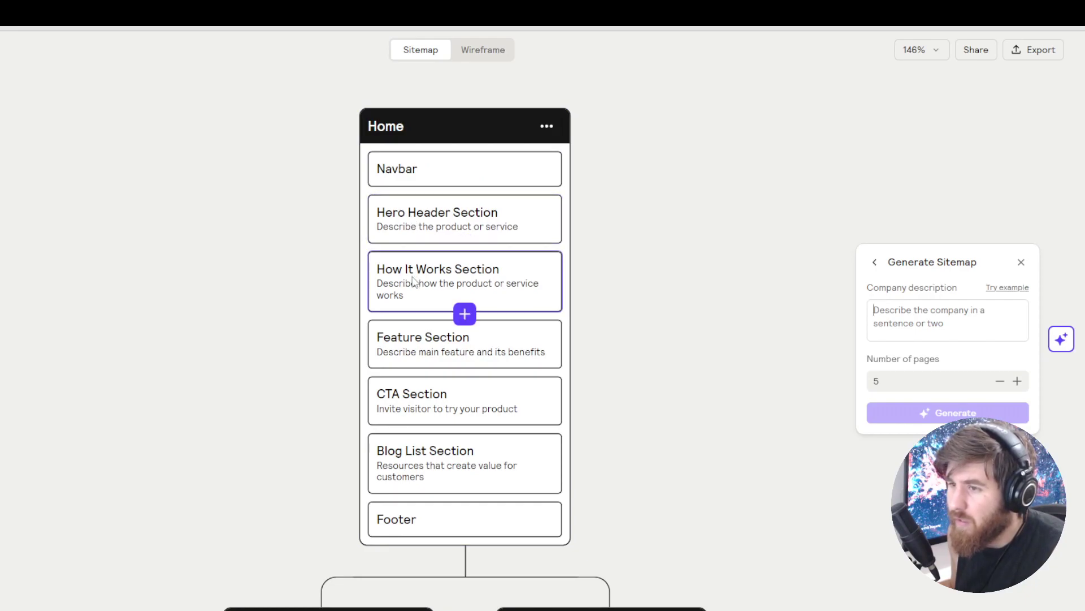
pyautogui.scroll(-1, 413, 282)
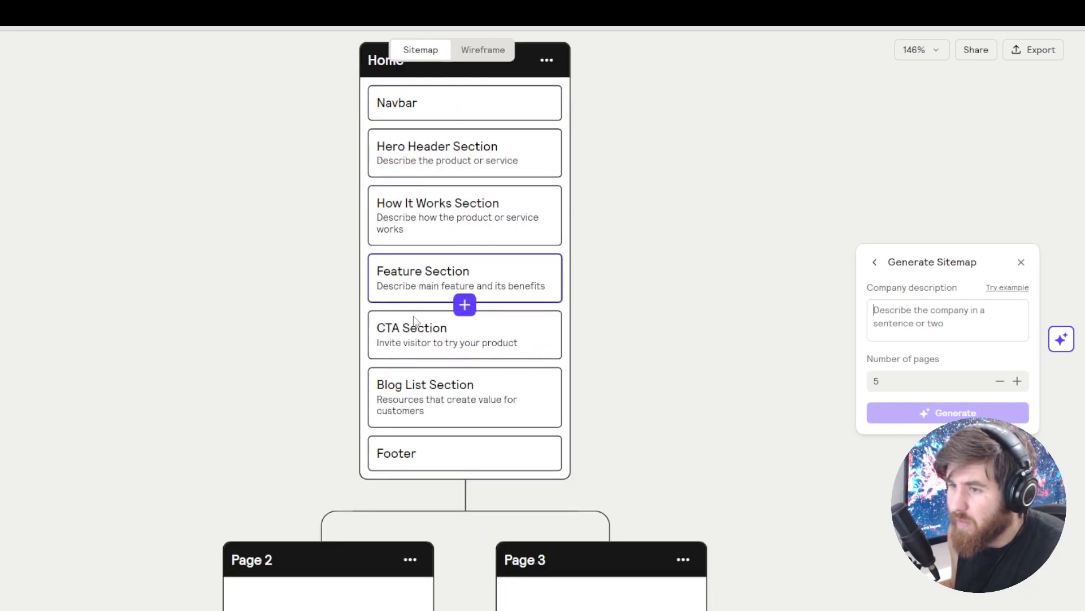
pyautogui.scroll(-1, 414, 323)
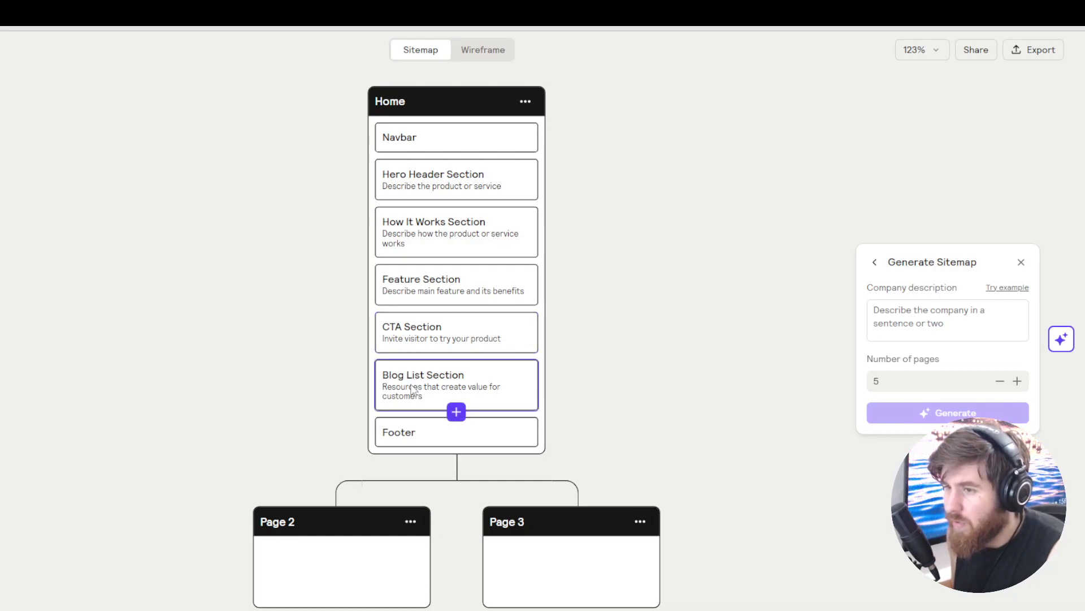
pyautogui.scroll(-2, 413, 390)
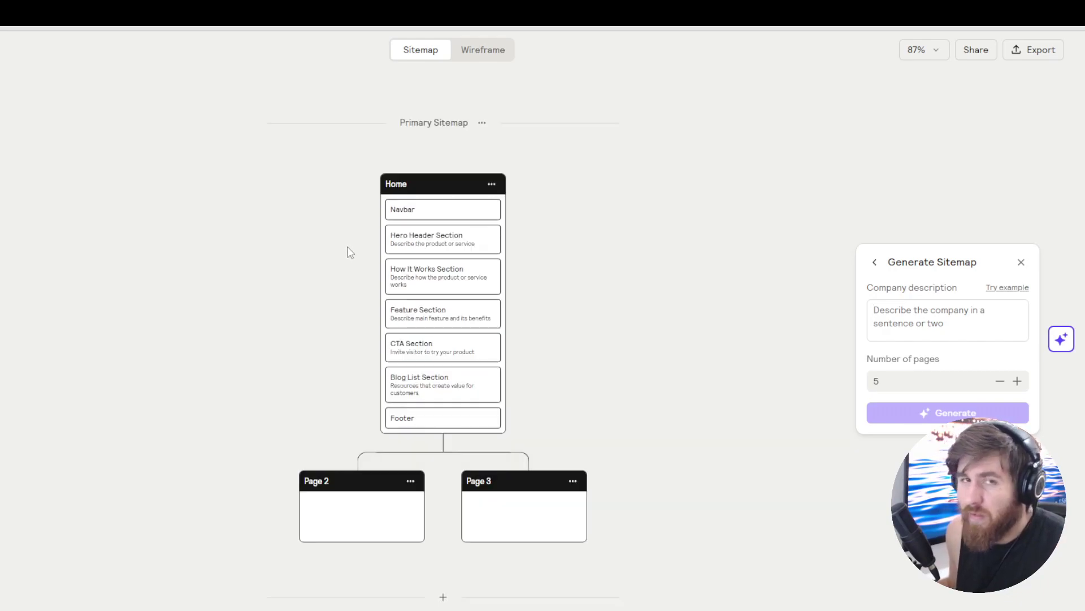
pyautogui.click(491, 185)
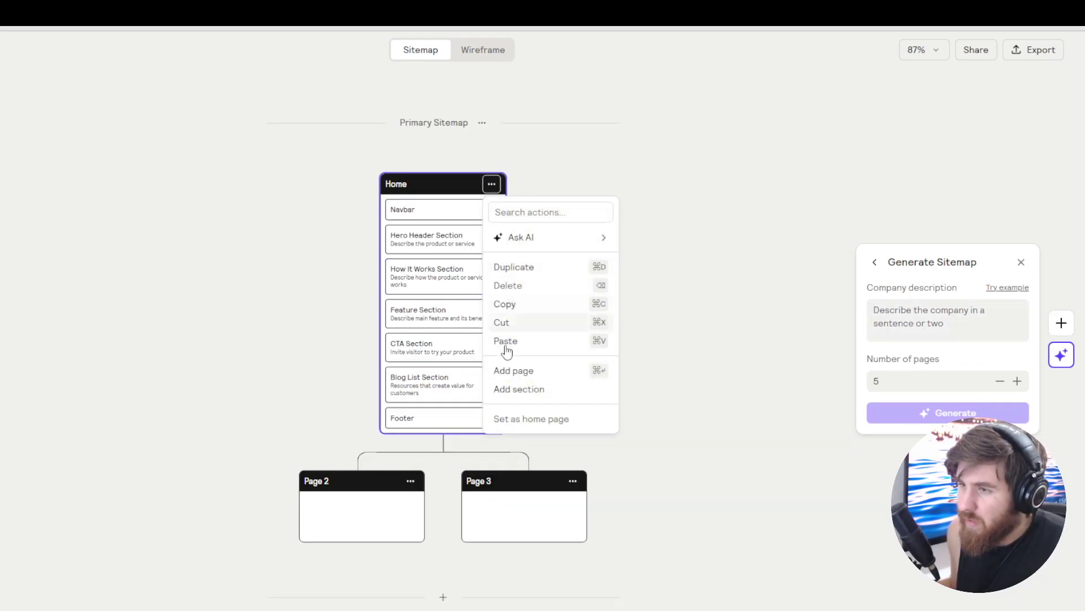
pyautogui.click(509, 268)
pyautogui.click(329, 354)
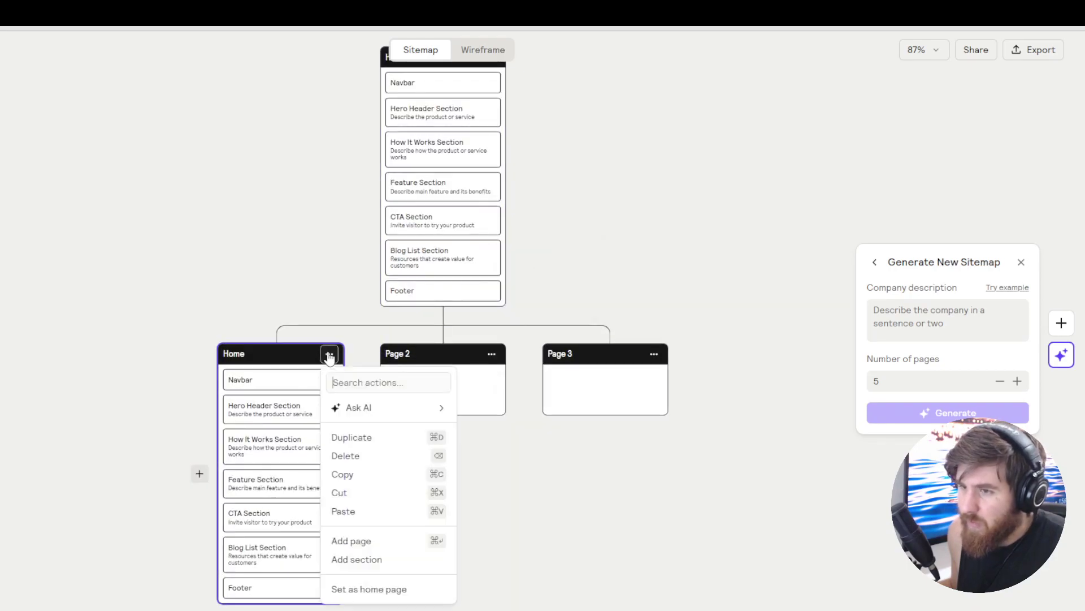
pyautogui.click(350, 456)
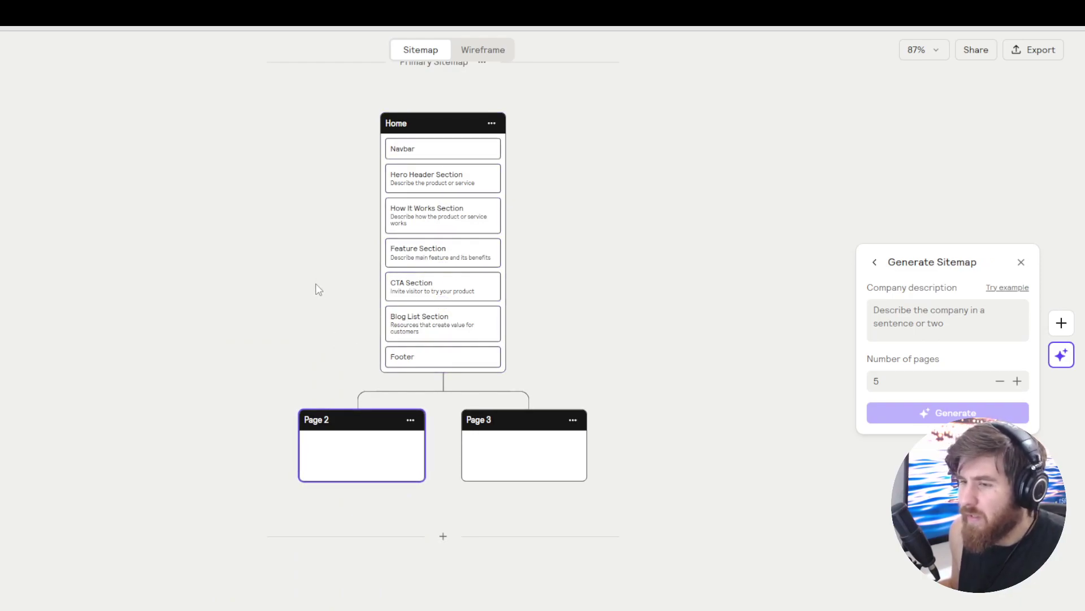
pyautogui.moveTo(332, 388)
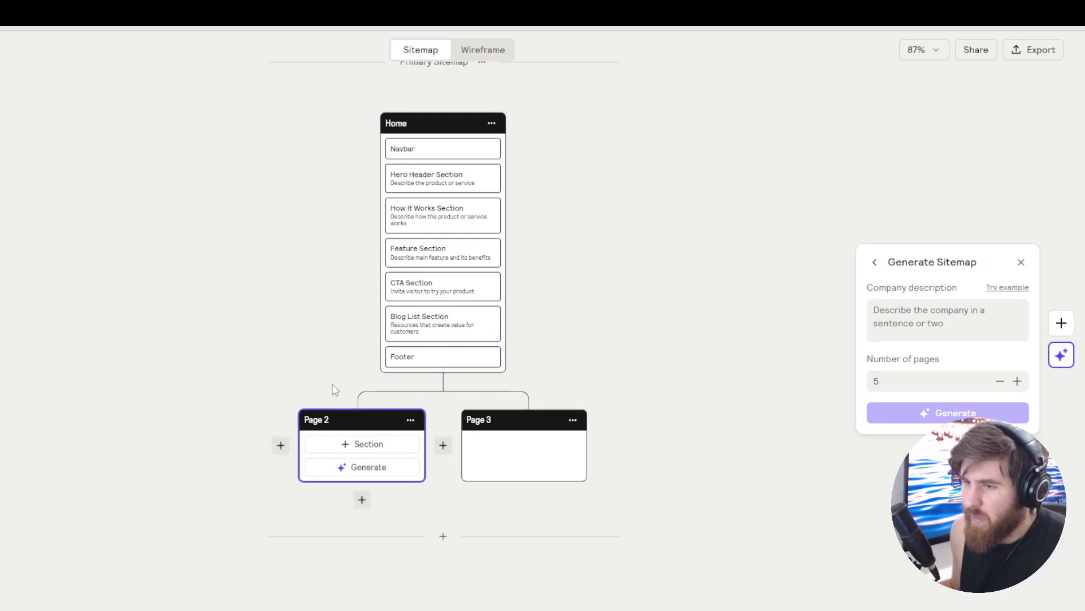
# Generate Page 2 with AI as an About page described as 'Video Company'.
pyautogui.click(360, 474)
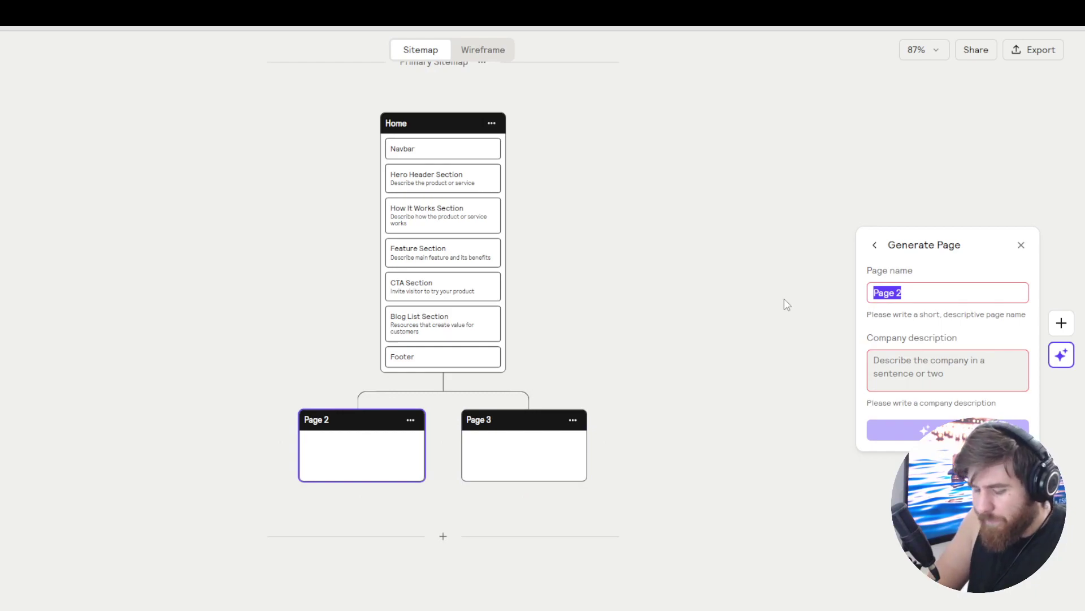
pyautogui.write('About')
pyautogui.press('BackSpace')
pyautogui.press('BackSpace')
pyautogui.press('BackSpace')
pyautogui.press('BackSpace')
pyautogui.press('BackSpace')
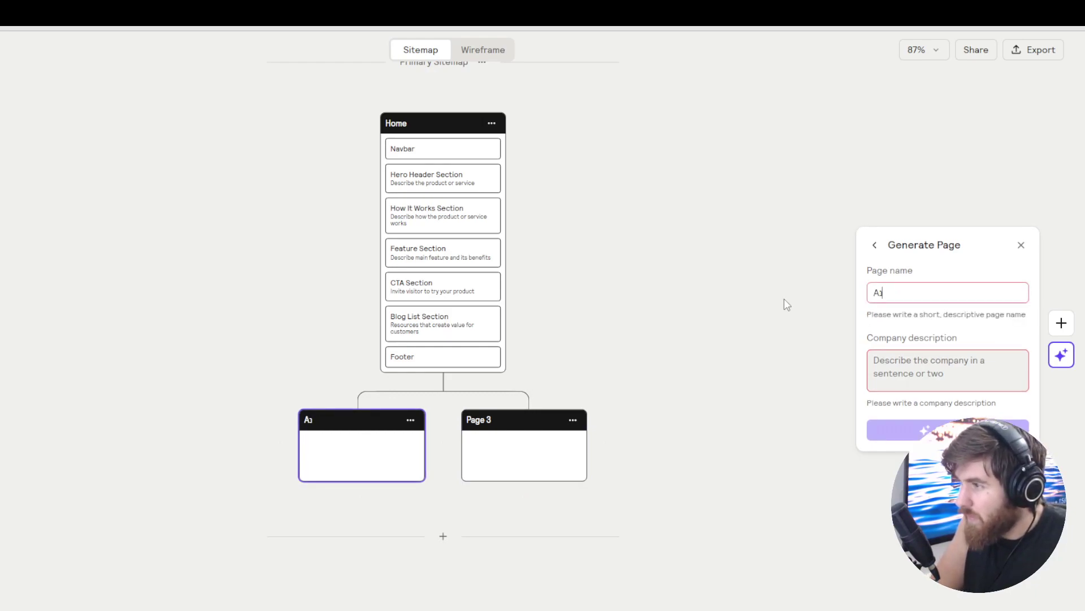
pyautogui.write('About')
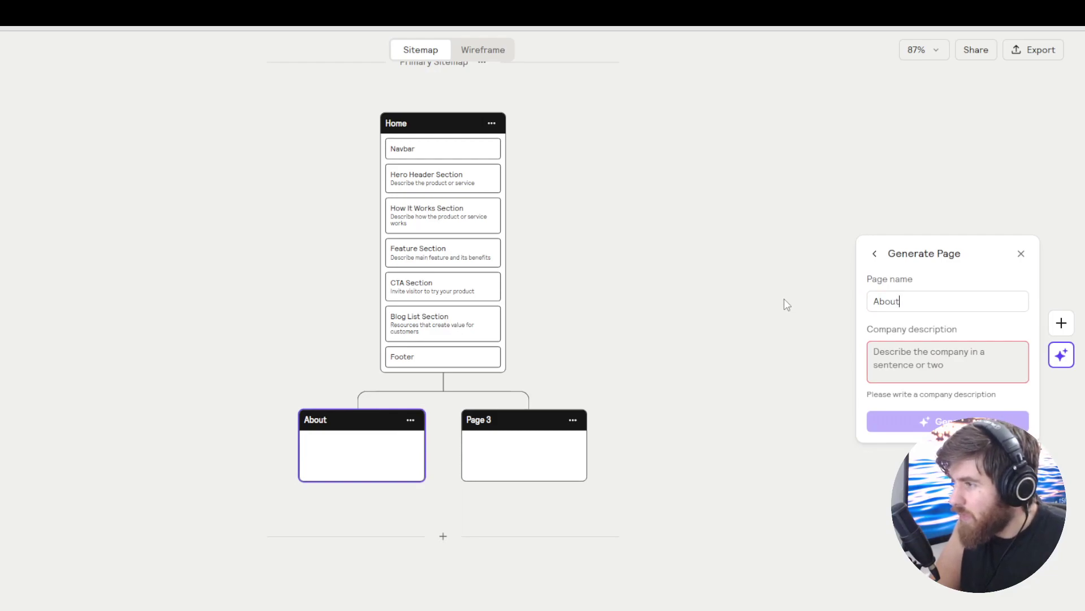
pyautogui.press('Tab')
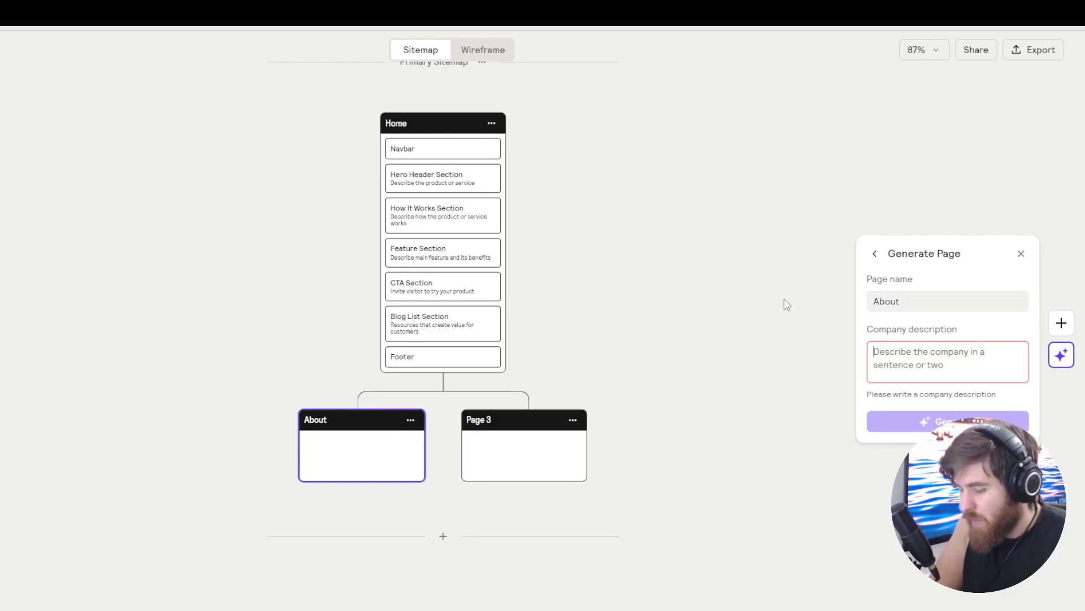
pyautogui.write('Video Company')
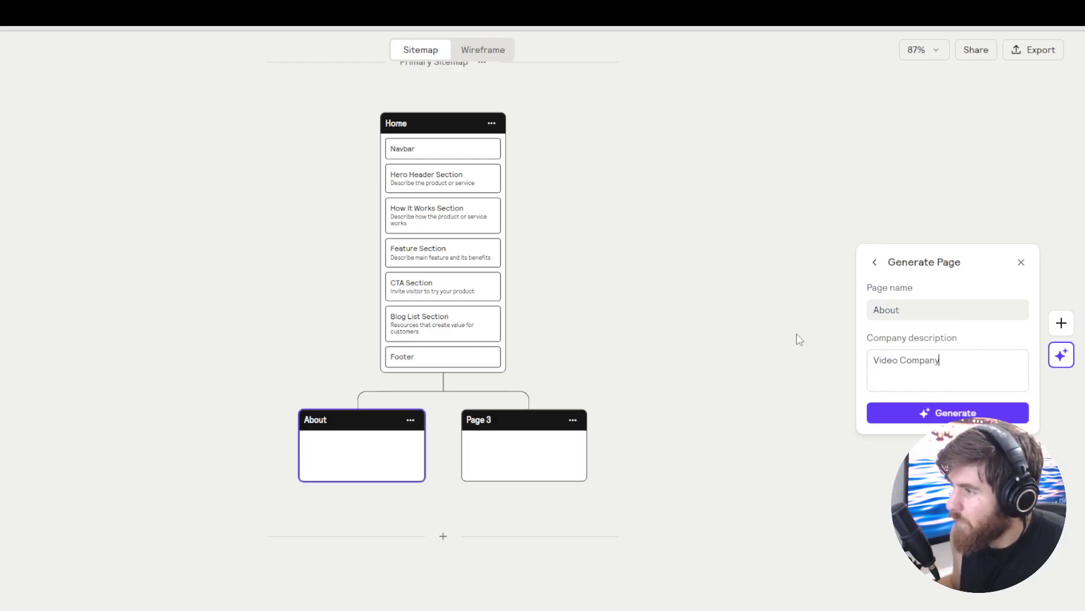
pyautogui.click(892, 418)
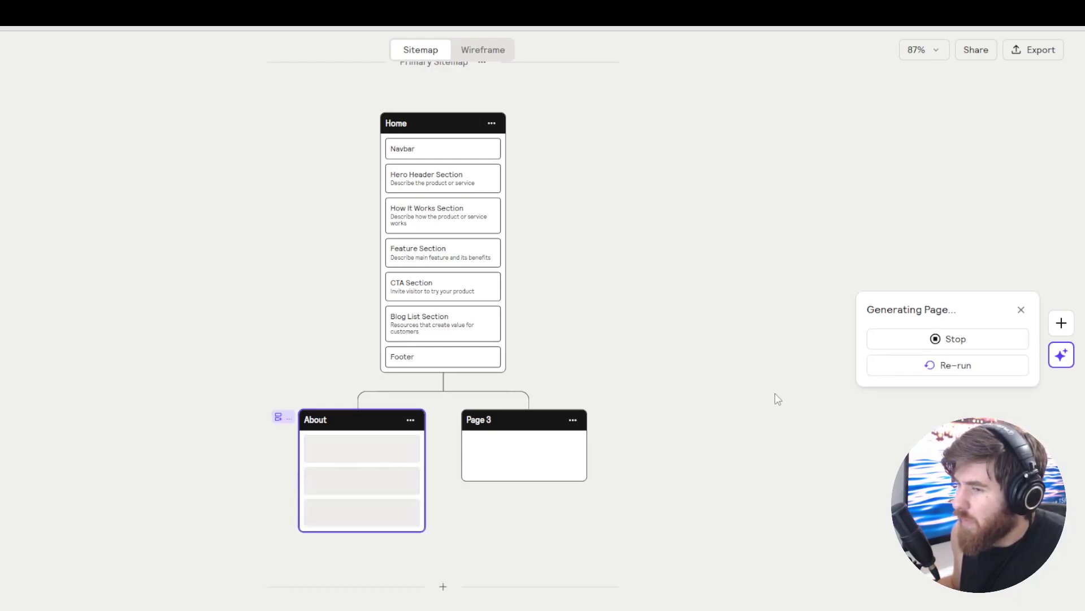
pyautogui.scroll(-2, 683, 374)
pyautogui.scroll(2, 682, 369)
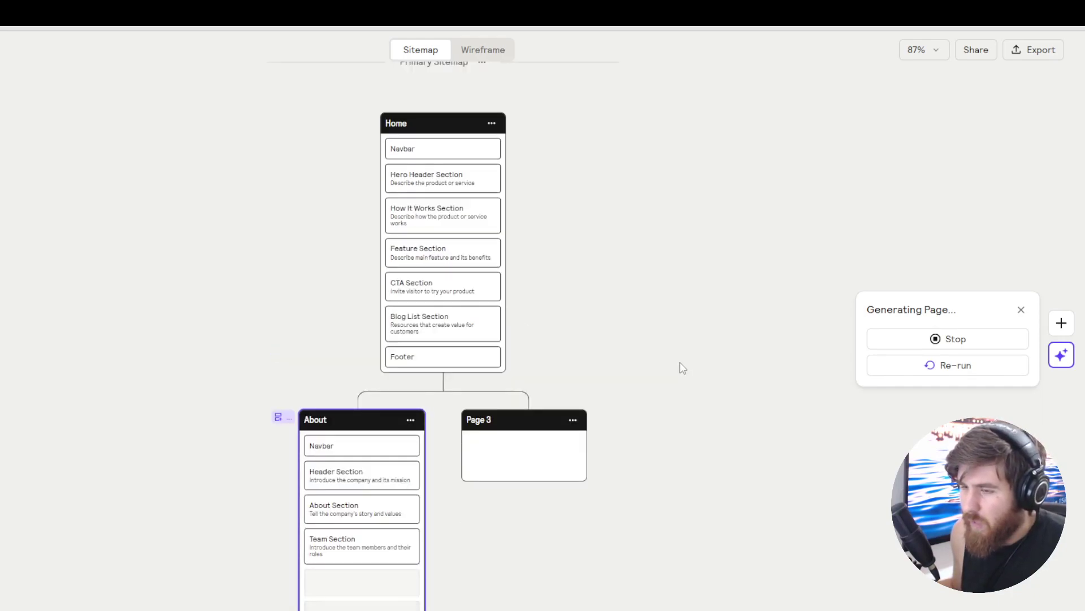
pyautogui.scroll(-2, 681, 368)
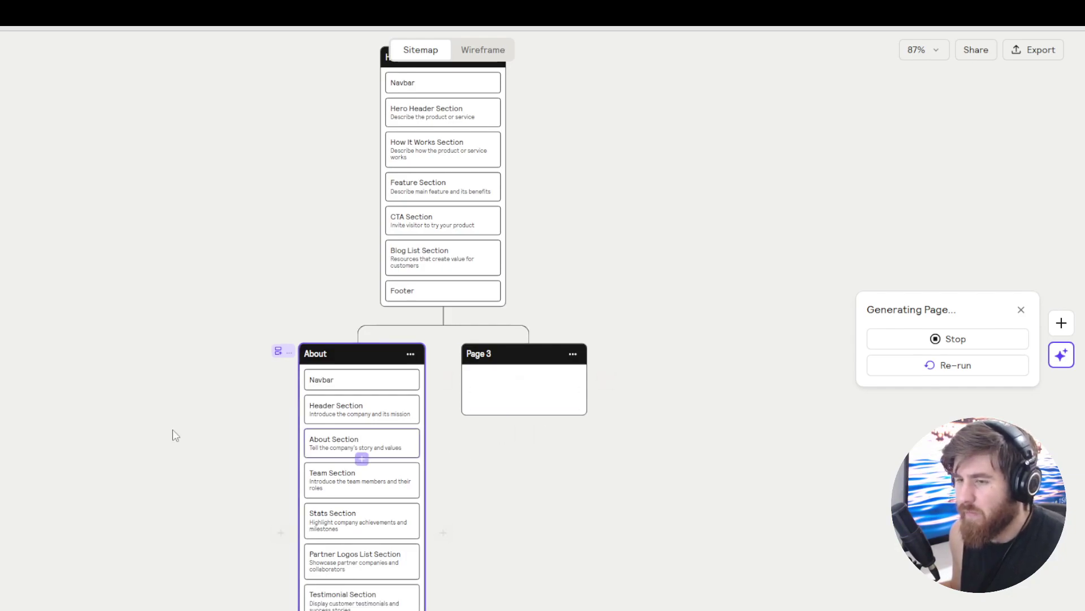
pyautogui.scroll(-2, 169, 421)
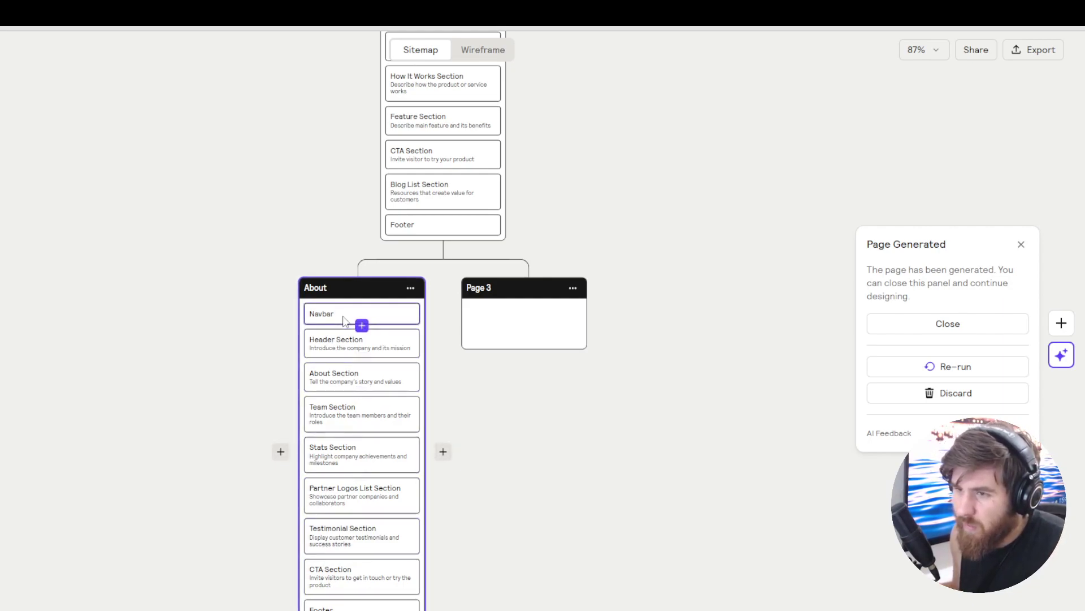
pyautogui.scroll(-2, 231, 500)
pyautogui.scroll(2, 232, 500)
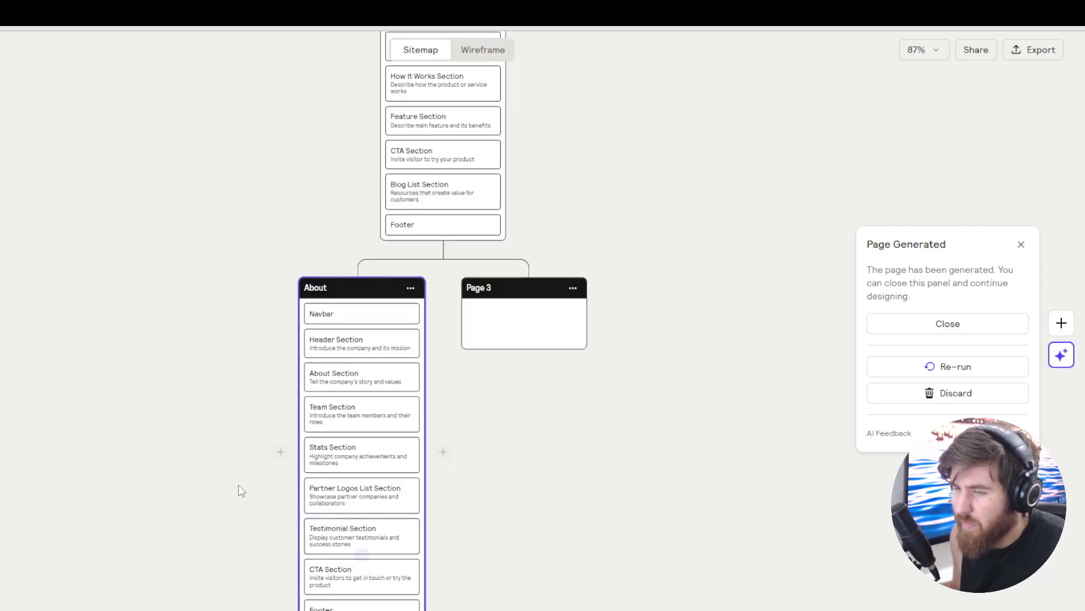
pyautogui.moveTo(505, 338)
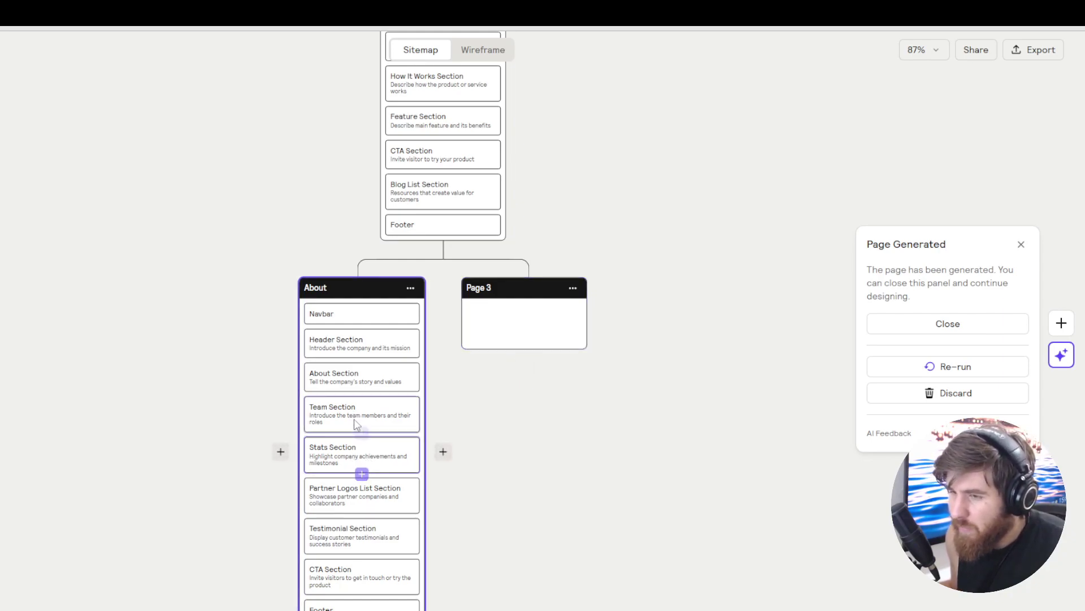
pyautogui.moveTo(355, 417)
pyautogui.mouseDown()
pyautogui.moveTo(339, 461)
pyautogui.moveTo(355, 416)
pyautogui.mouseUp()
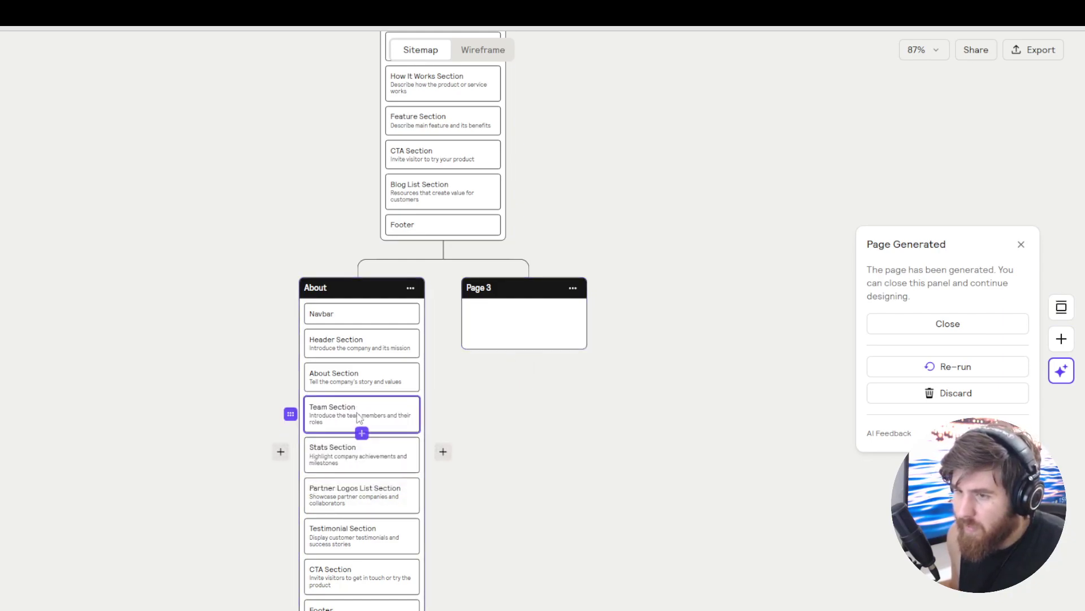
pyautogui.moveTo(353, 456)
pyautogui.mouseDown()
pyautogui.moveTo(350, 376)
pyautogui.moveTo(339, 459)
pyautogui.mouseUp()
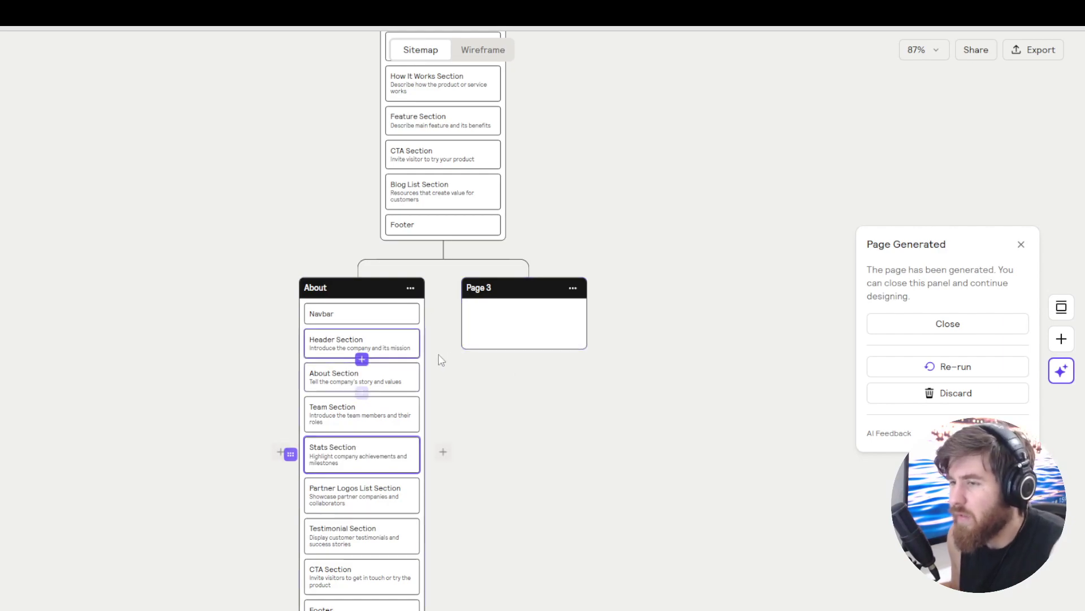
# Dismiss the notice and generate Page 3 with AI as a Contact page.
pyautogui.click(489, 285)
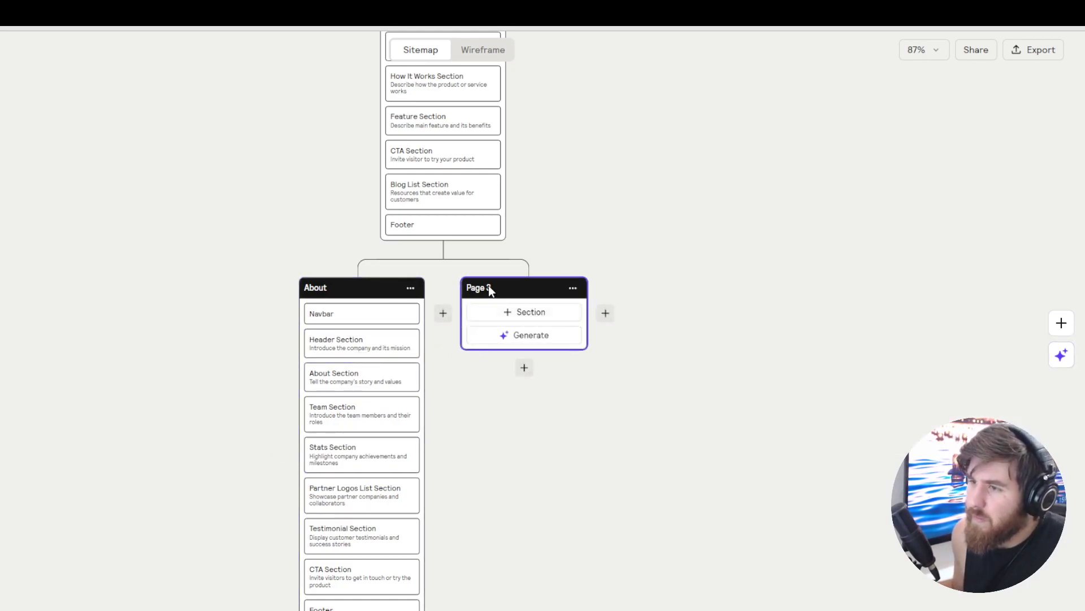
pyautogui.click(511, 337)
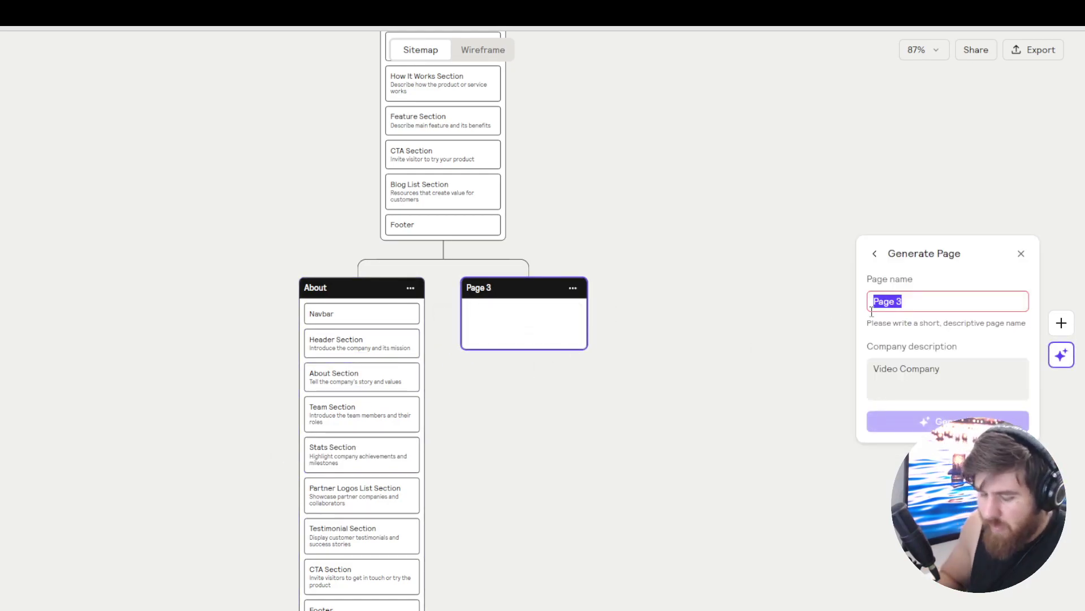
pyautogui.write('Contact')
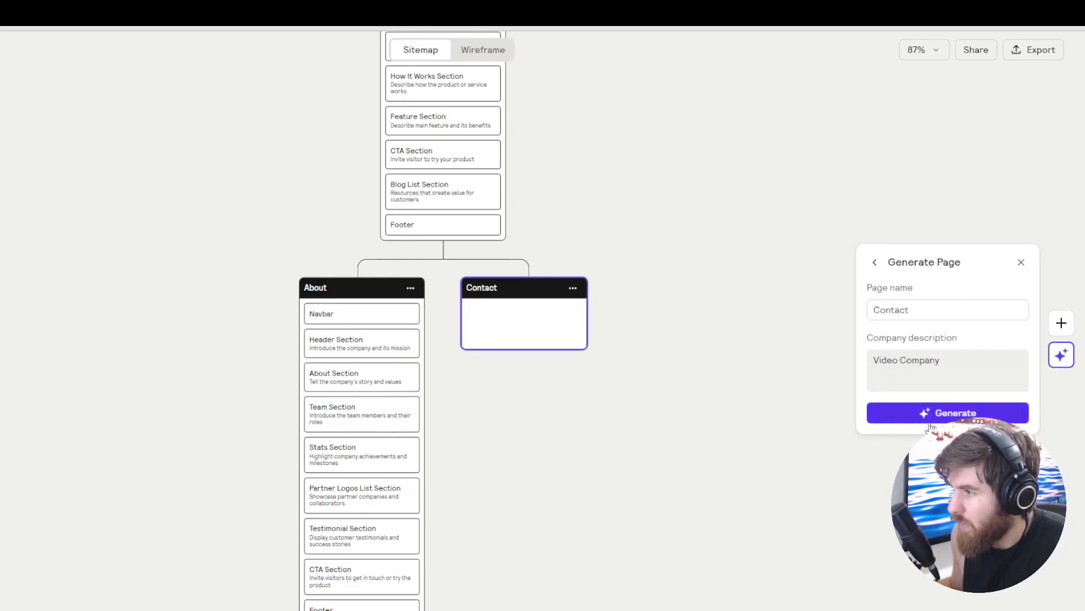
pyautogui.click(955, 412)
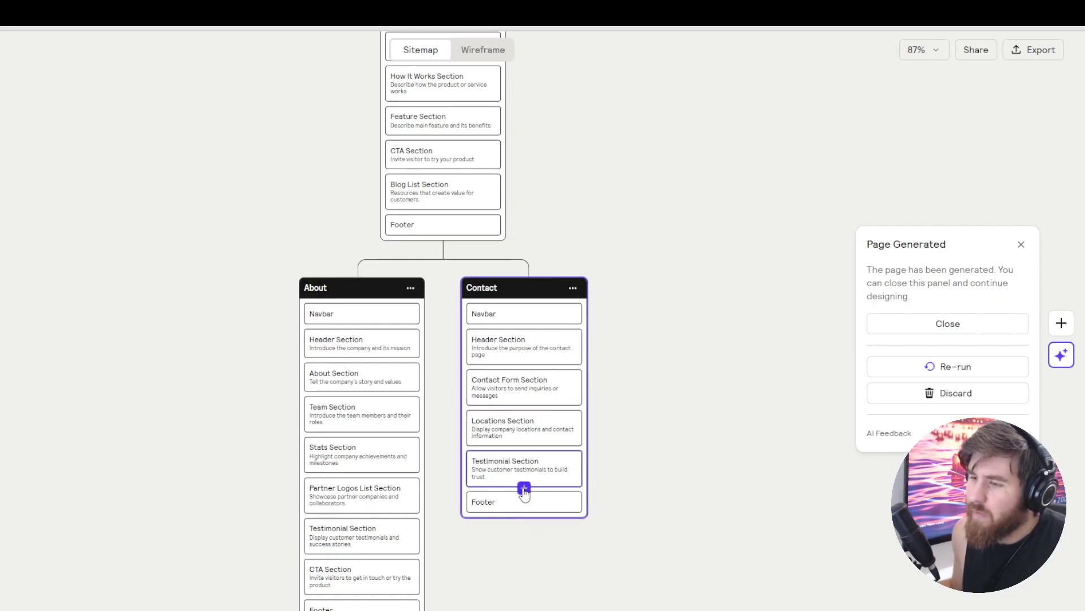
pyautogui.click(524, 445)
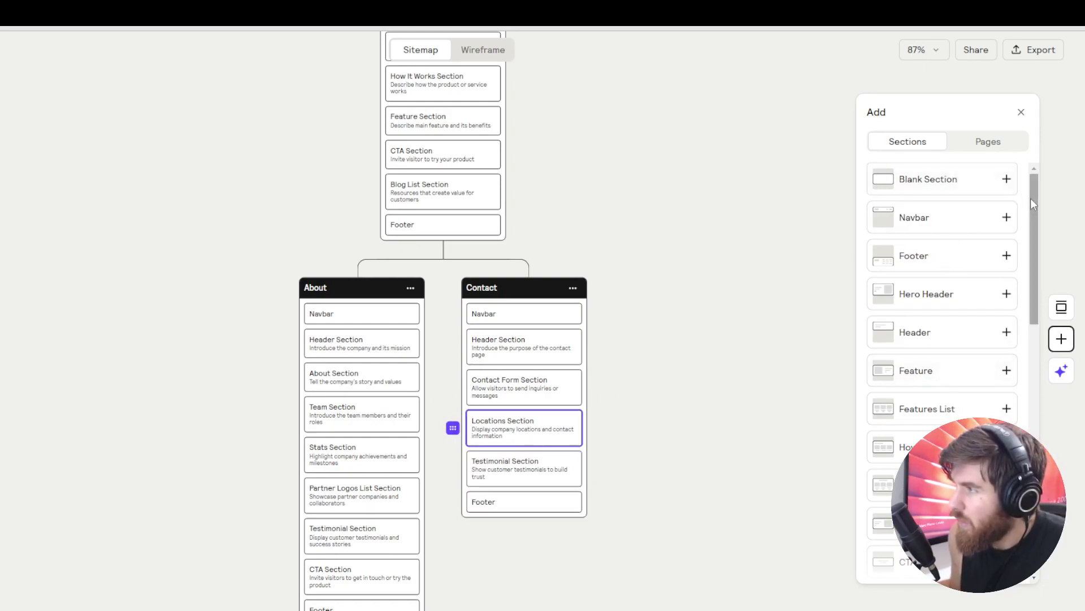
# Insert an FAQ section below Locations on the Contact page, then add an empty Page 4.
pyautogui.moveTo(1030, 198); pyautogui.dragTo(1030, 432)
pyautogui.scroll(10, 952, 226)
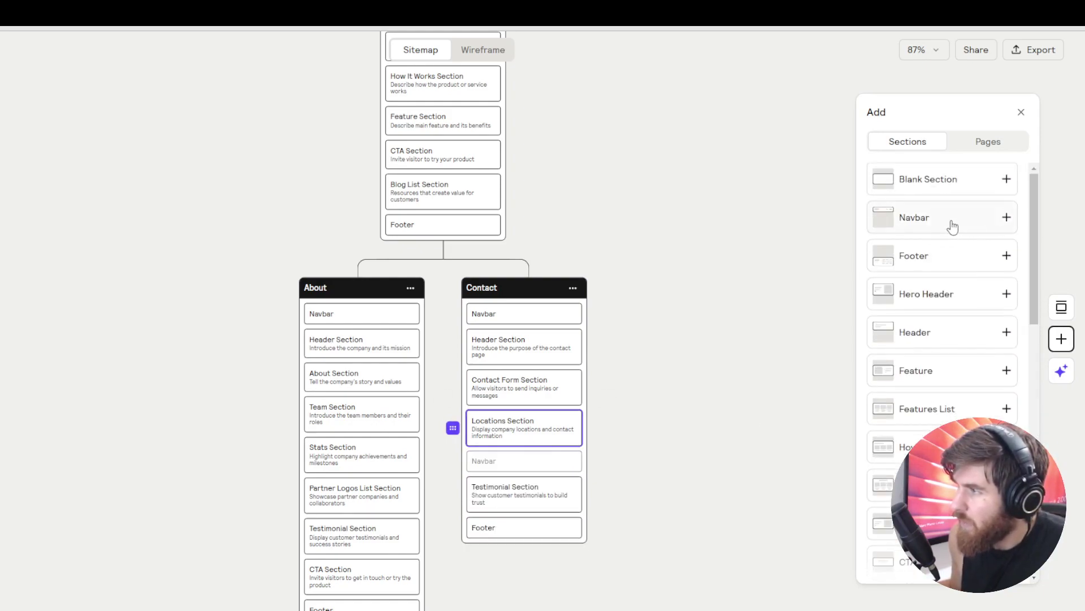
pyautogui.scroll(-1, 930, 308)
pyautogui.scroll(-5, 928, 328)
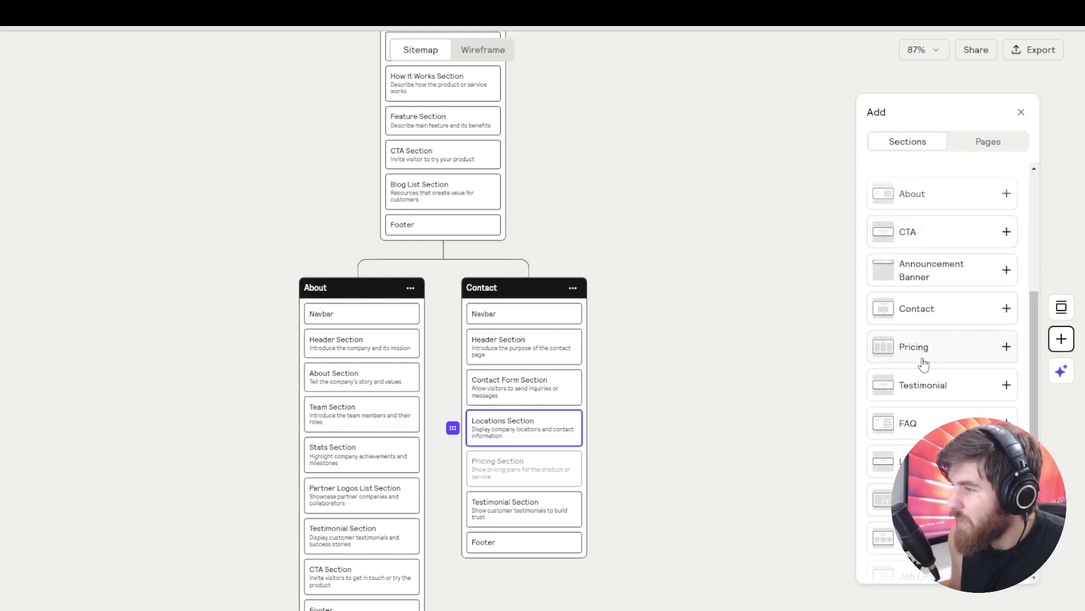
pyautogui.scroll(-1, 919, 402)
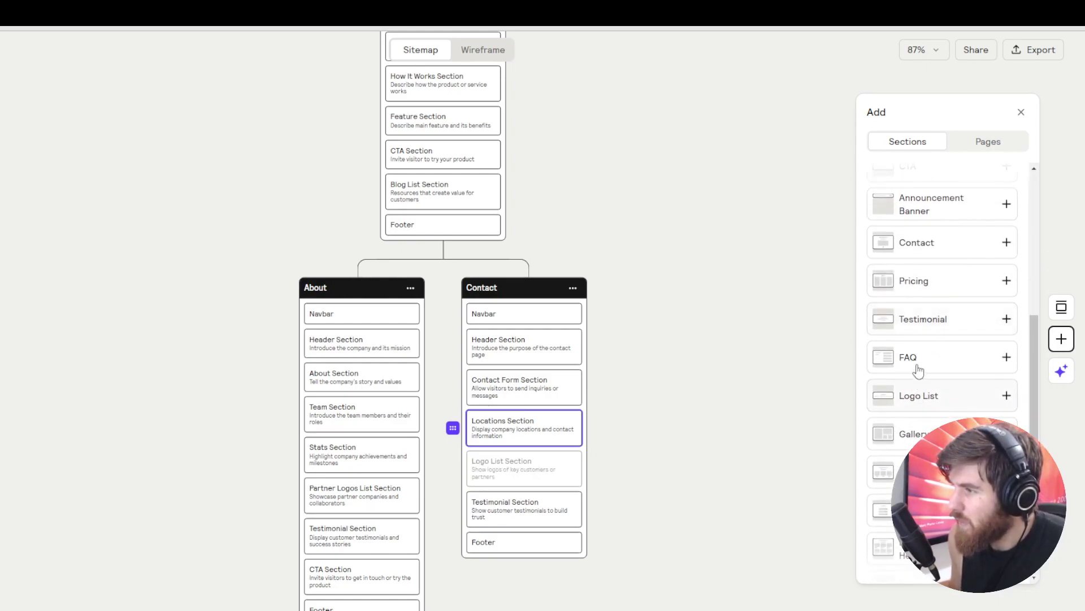
pyautogui.scroll(-1, 917, 365)
pyautogui.scroll(-1, 908, 445)
pyautogui.scroll(3, 908, 445)
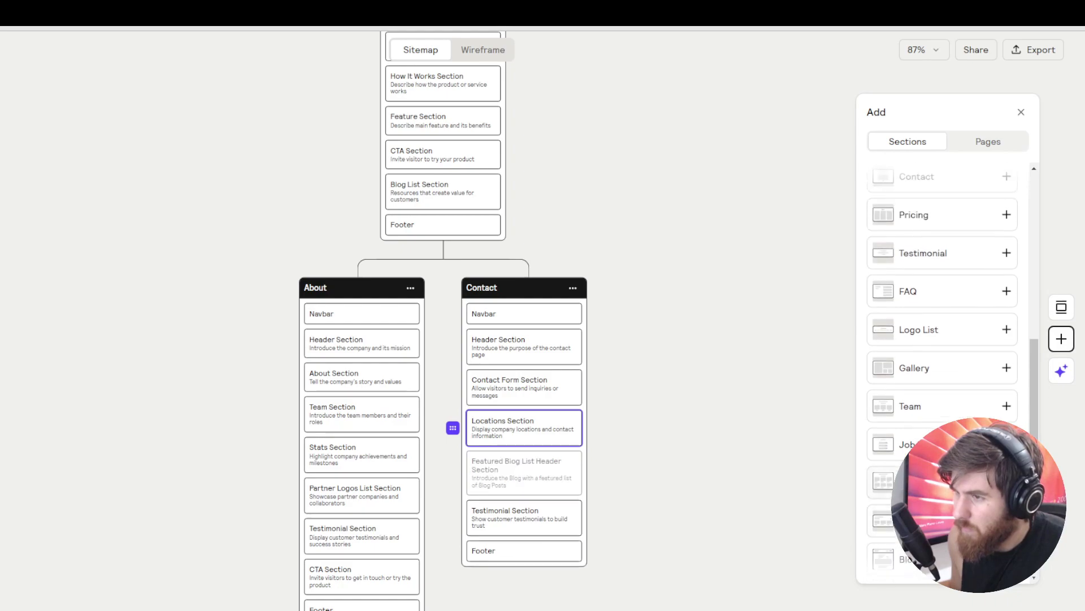
pyautogui.click(908, 444)
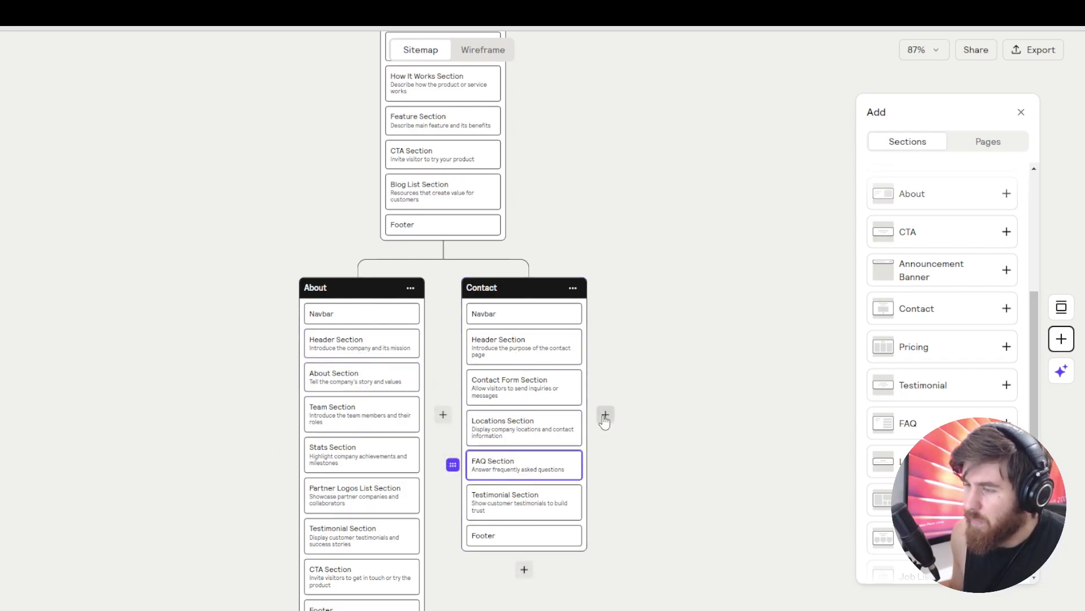
pyautogui.click(606, 415)
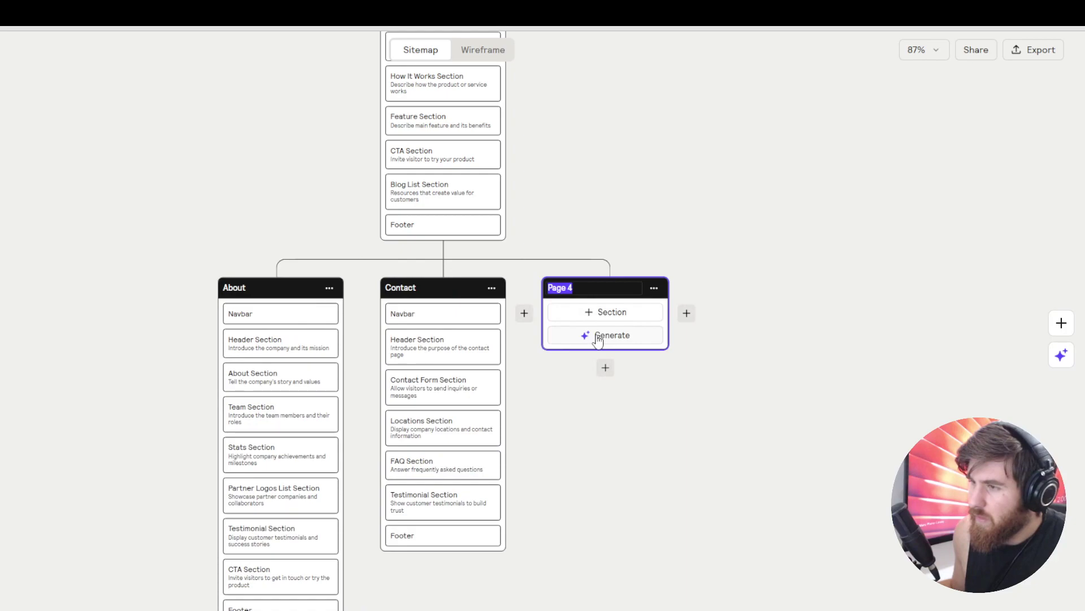
# Generate Page 4 with AI as a page named 'Serveries', then add an empty Page 5.
pyautogui.click(599, 336)
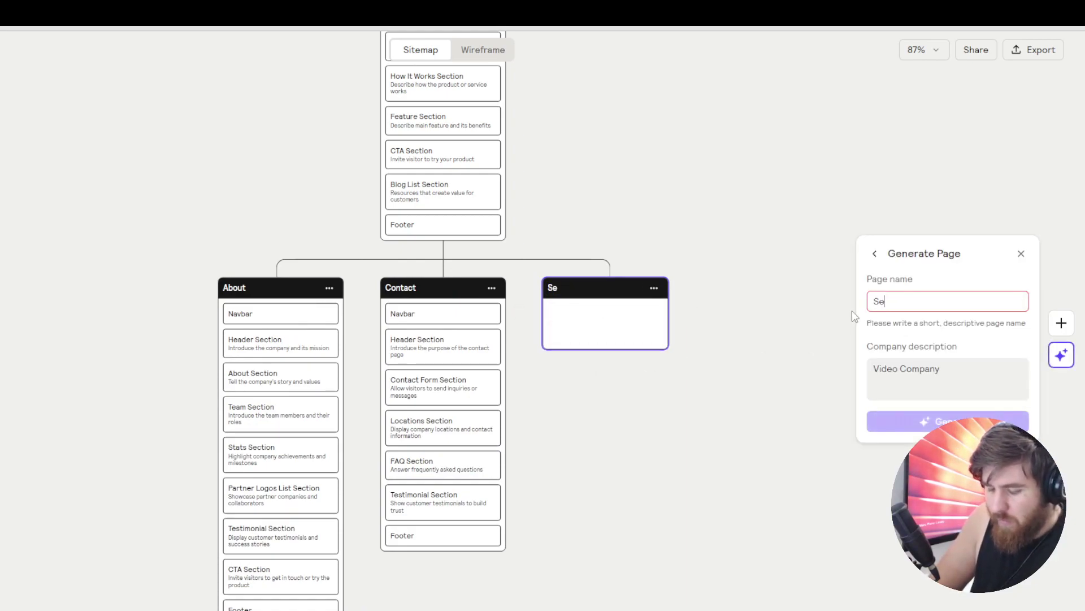
pyautogui.write('rveries')
pyautogui.click(928, 412)
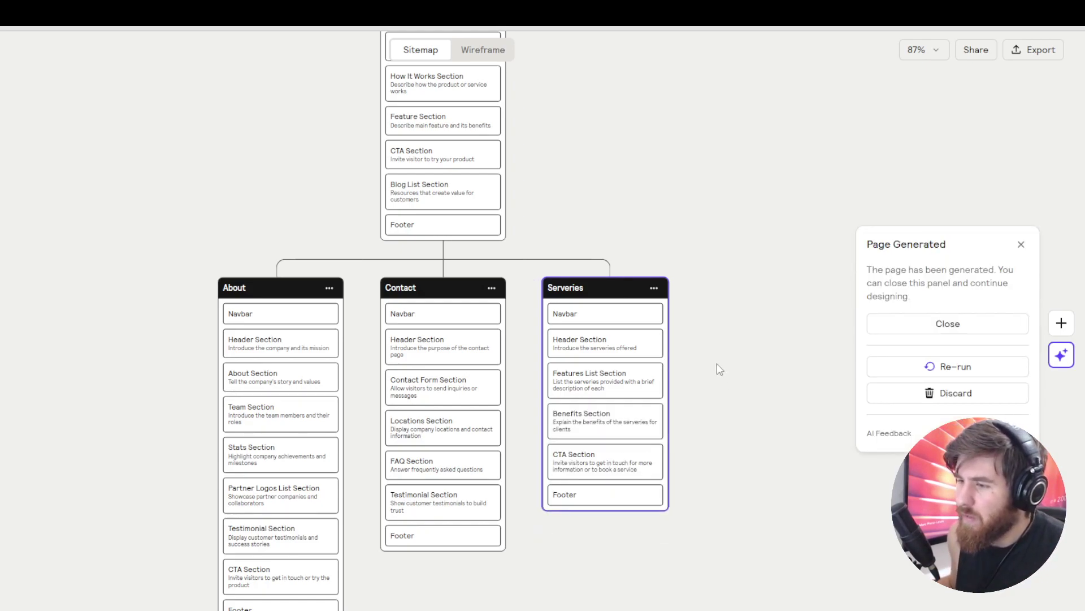
pyautogui.scroll(1, 489, 349)
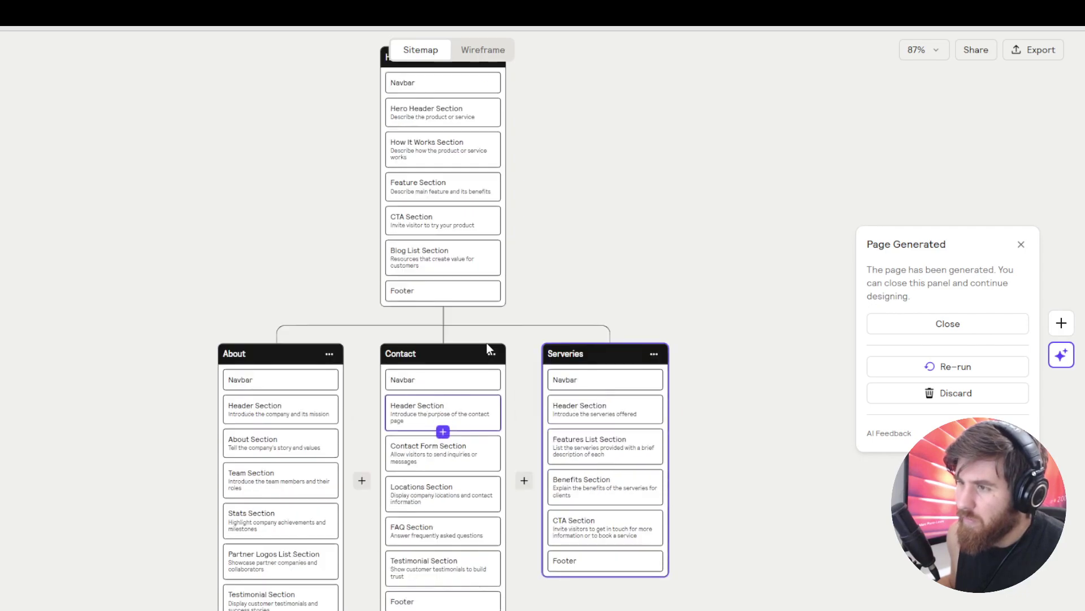
pyautogui.scroll(-1, 282, 407)
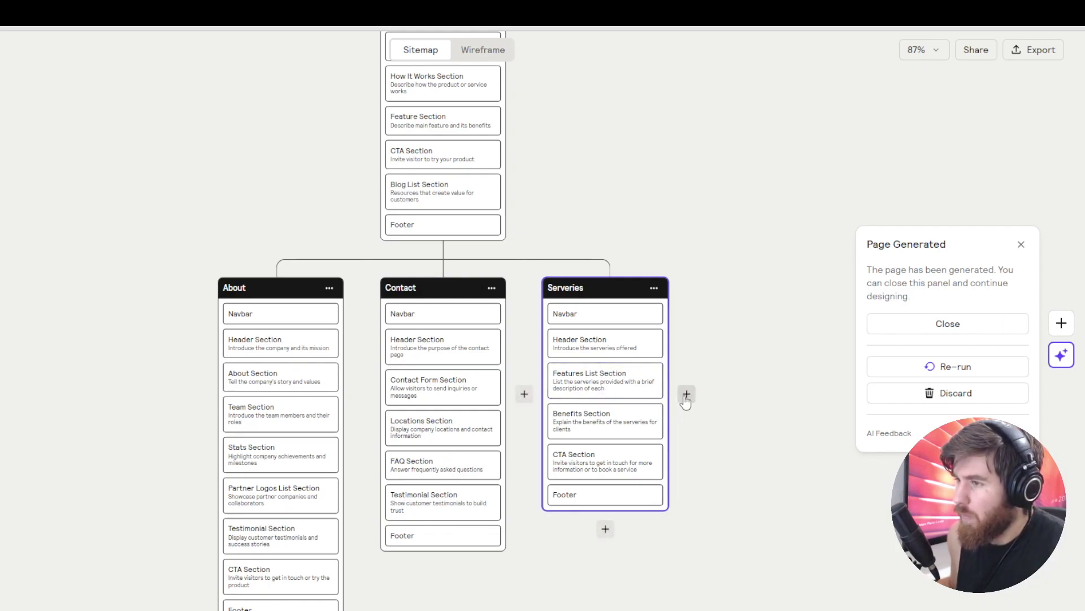
pyautogui.click(686, 395)
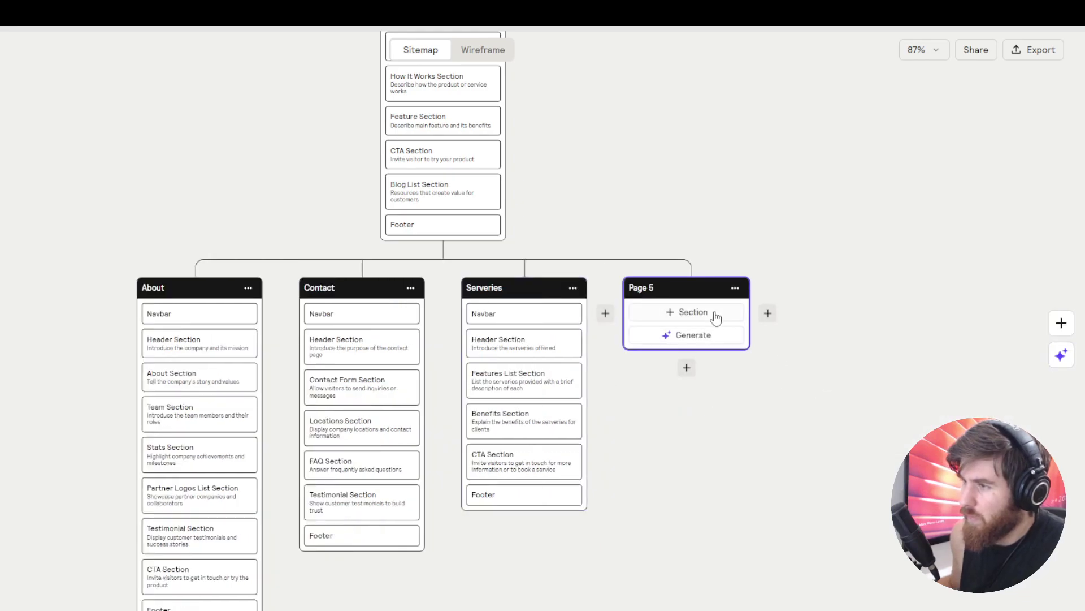
# Generate Page 5 as a Portfolio page, fixing the misspelled name, then add Page 6.
pyautogui.click(700, 338)
pyautogui.write('Protfolio')
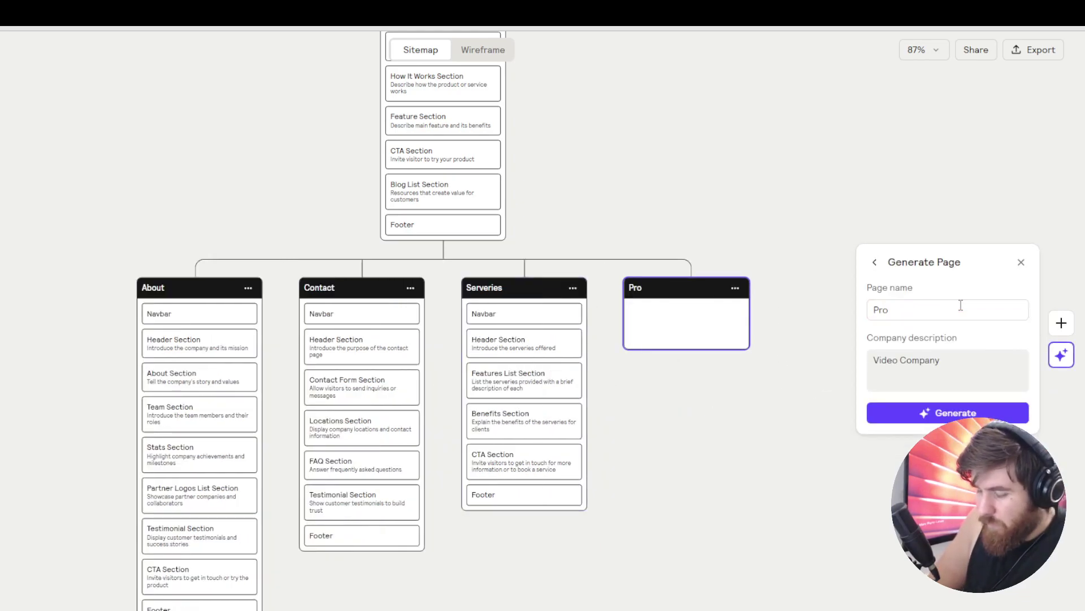
pyautogui.rightClick(905, 311)
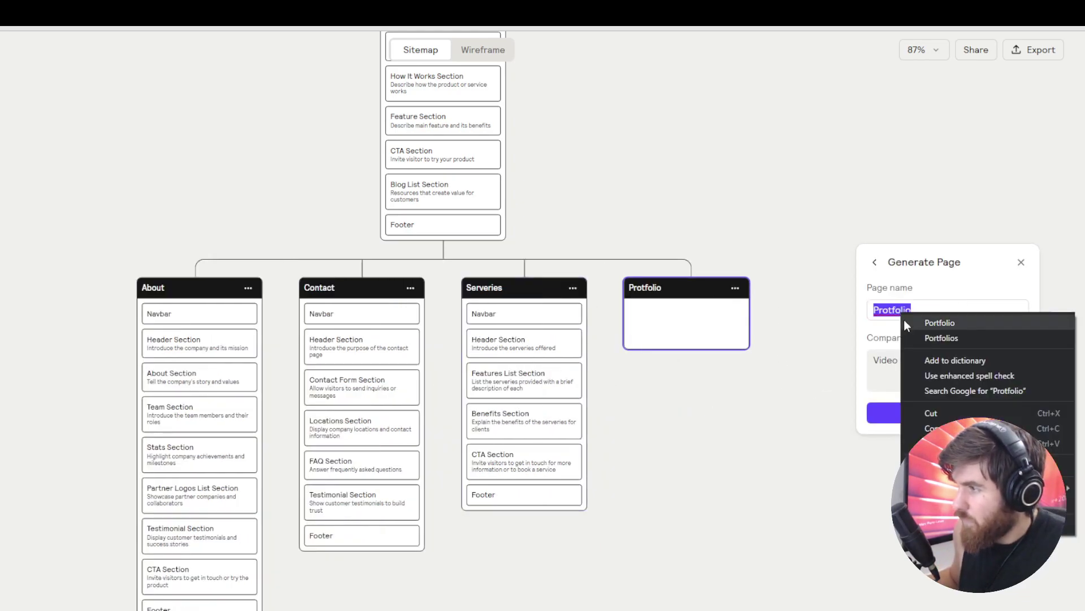
pyautogui.click(921, 320)
pyautogui.click(932, 413)
pyautogui.moveTo(668, 311)
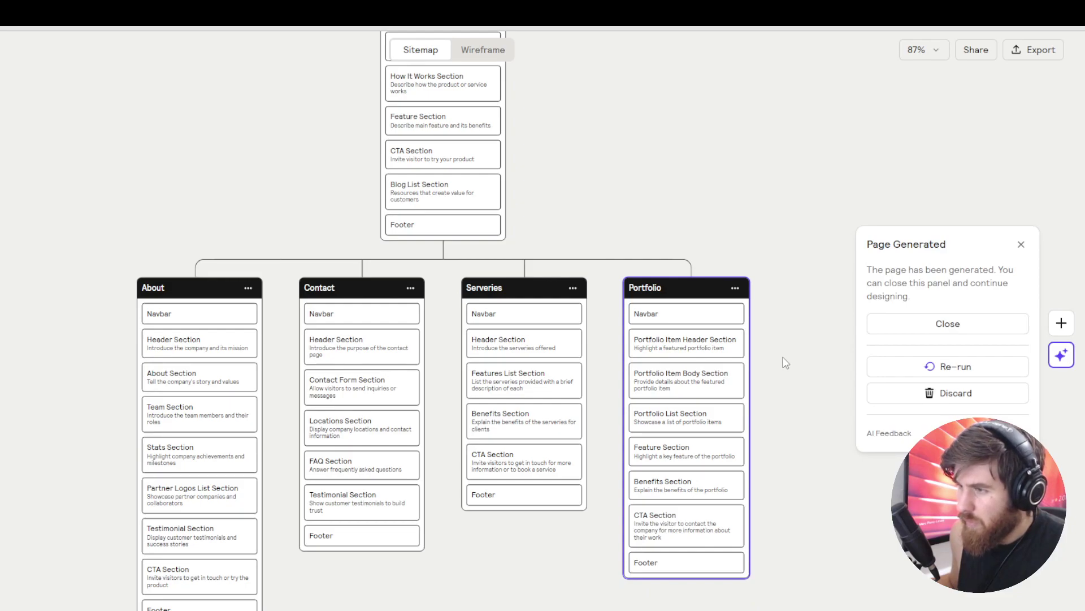
pyautogui.moveTo(172, 304)
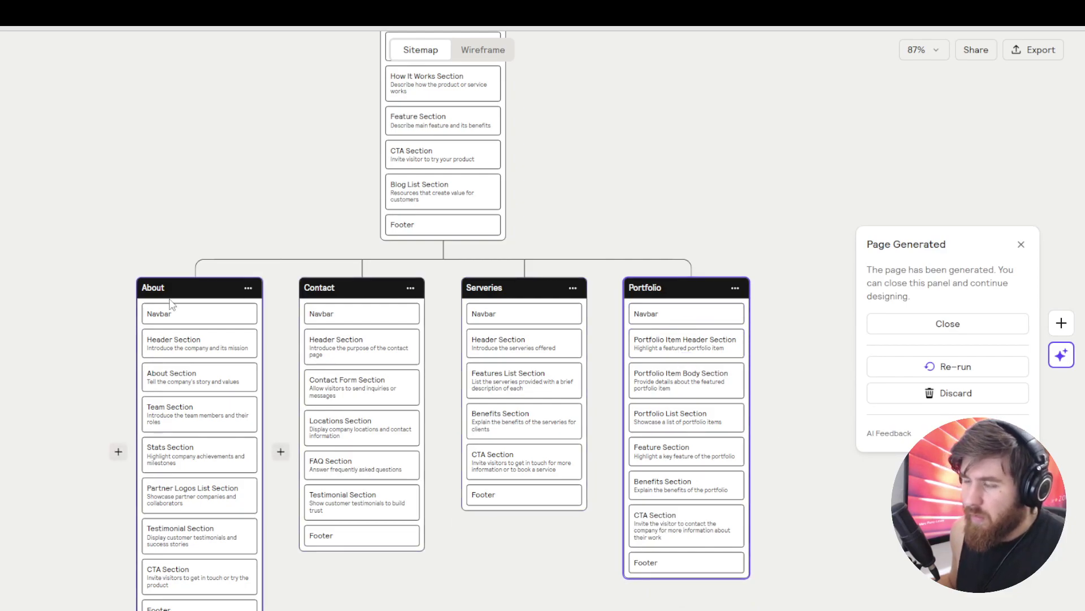
pyautogui.moveTo(684, 356)
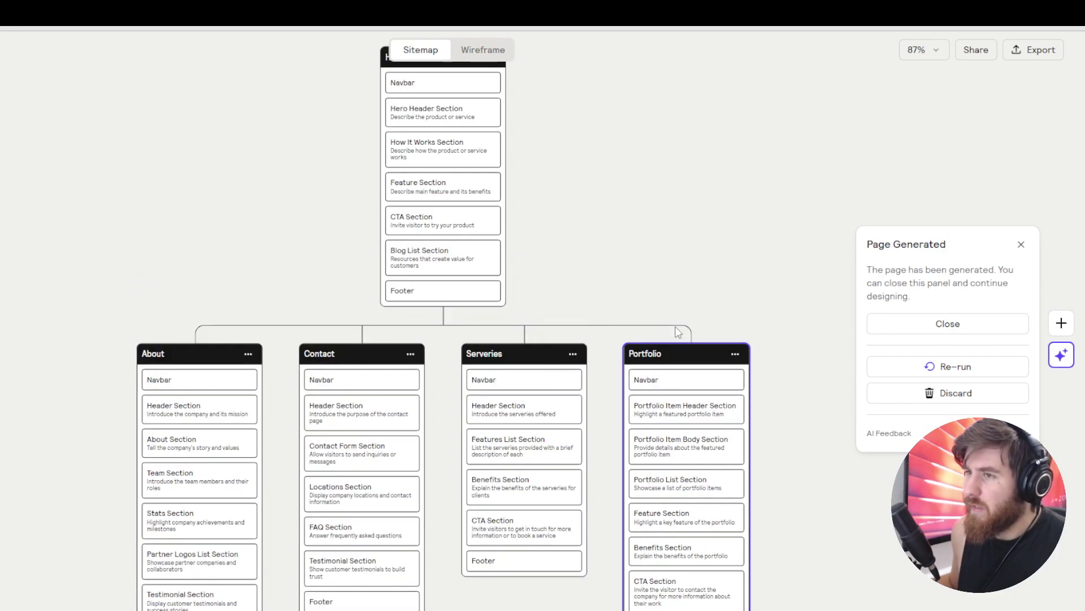
pyautogui.moveTo(672, 335)
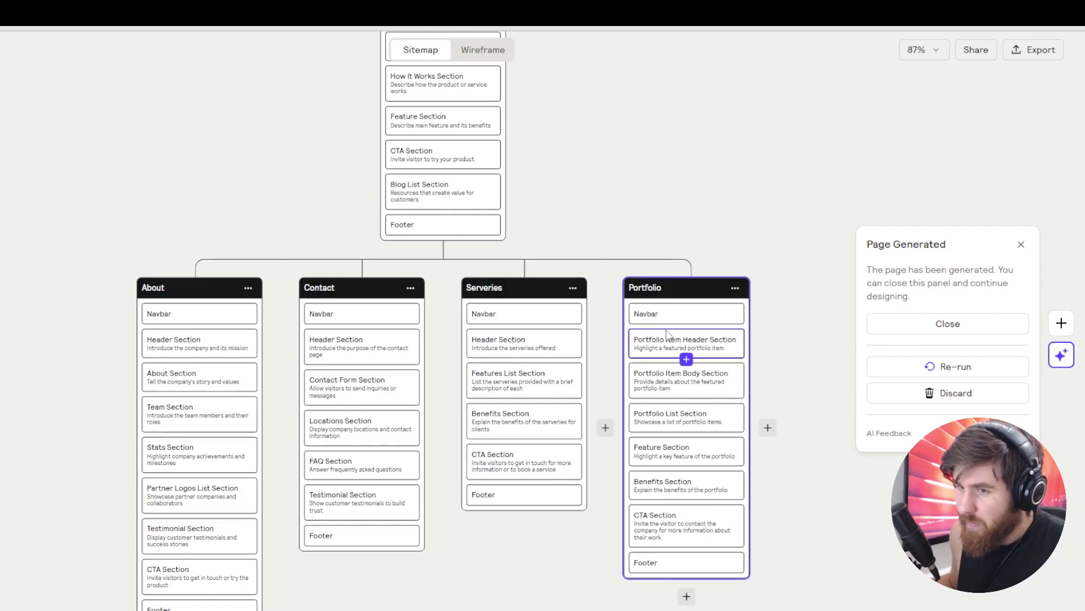
pyautogui.click(768, 428)
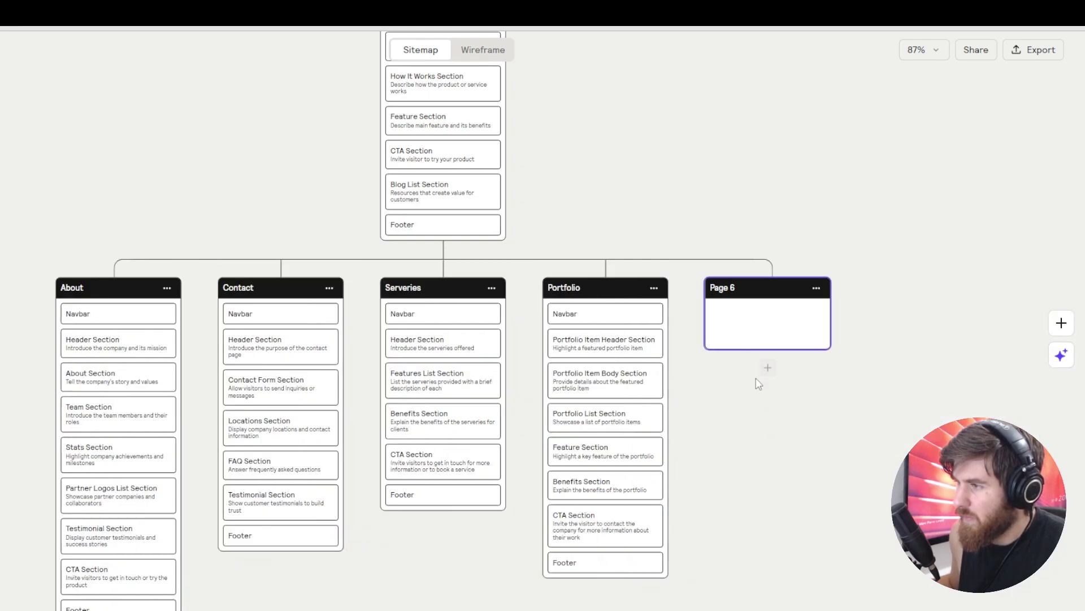
pyautogui.click(772, 335)
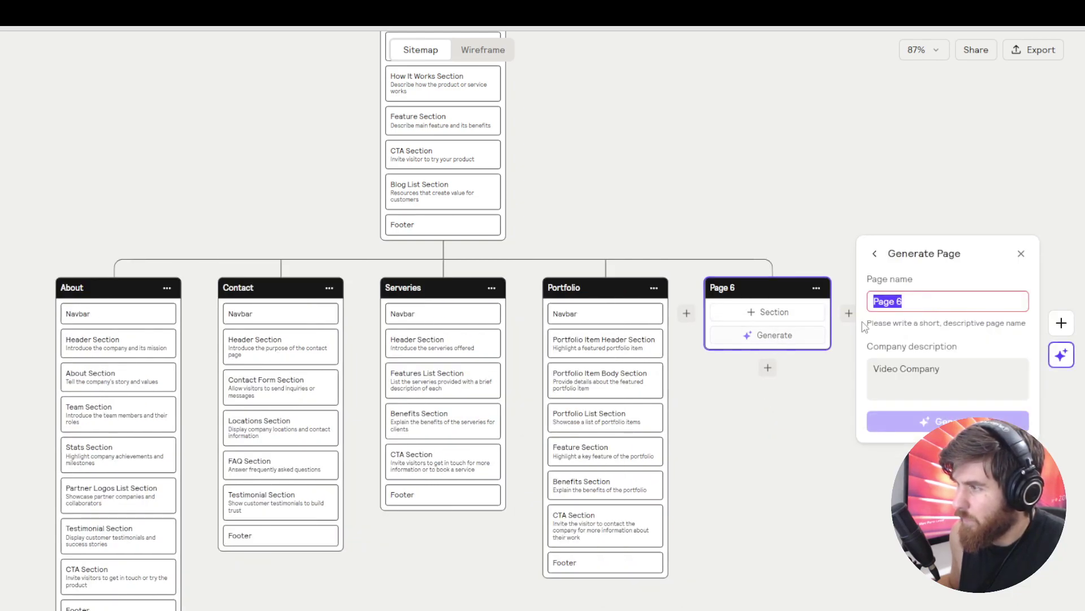
pyautogui.write('Blog')
pyautogui.click(901, 416)
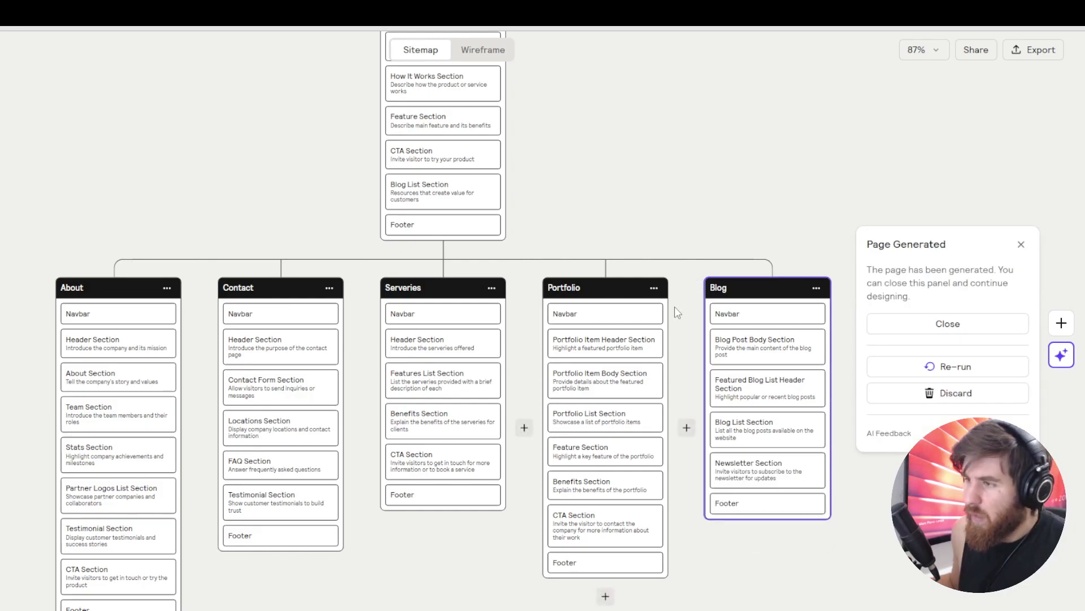
pyautogui.scroll(3, 634, 341)
pyautogui.scroll(-2, 633, 341)
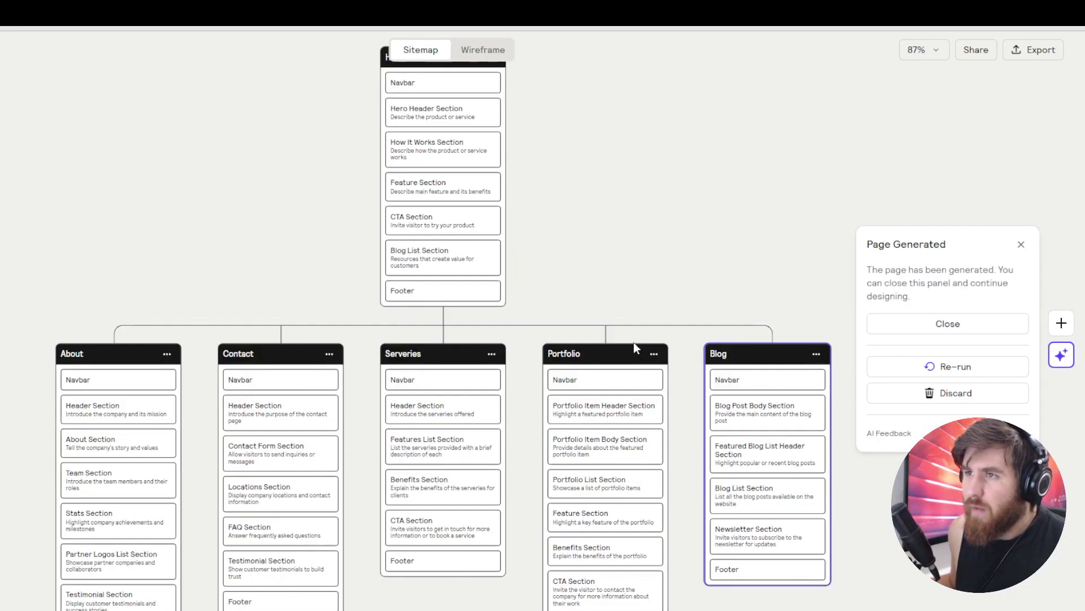
pyautogui.scroll(1, 630, 345)
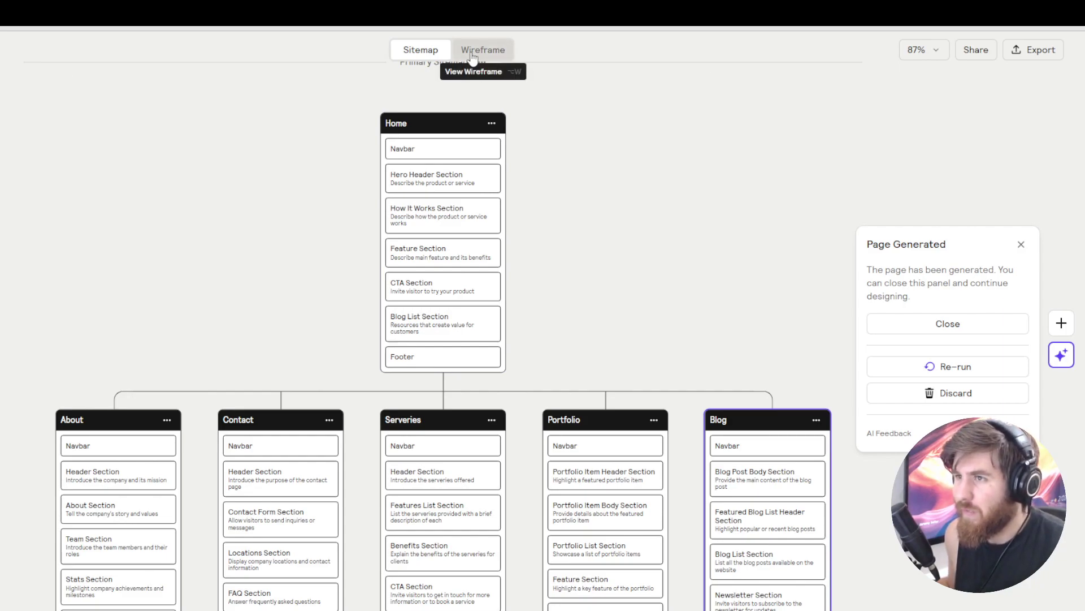
pyautogui.click(473, 53)
# Pan the Home wireframe to bring the header, navigation and hero section into view.
pyautogui.scroll(3, 2, 220)
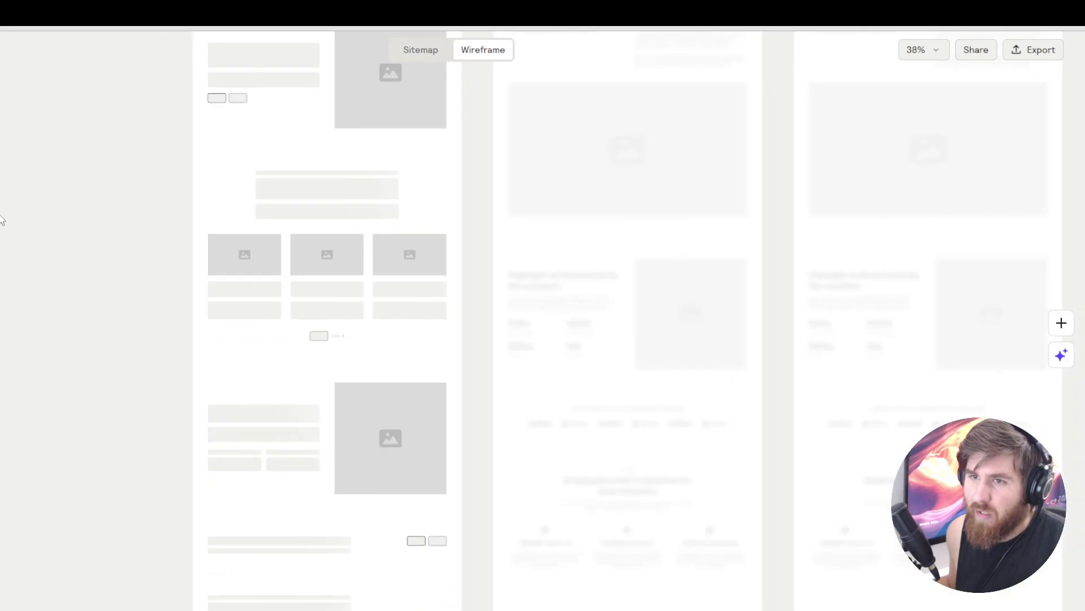
pyautogui.scroll(1, 45, 219)
pyautogui.moveTo(169, 168); pyautogui.dragTo(150, 393)
pyautogui.scroll(3, 170, 315)
pyautogui.scroll(2, 168, 300)
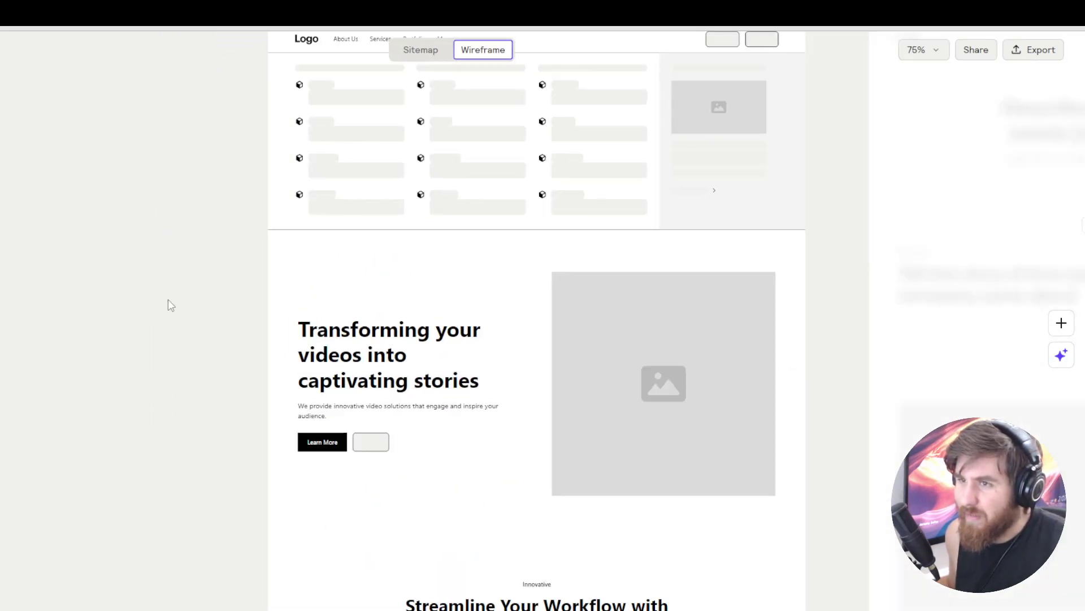
pyautogui.scroll(1, 168, 300)
pyautogui.moveTo(151, 283); pyautogui.dragTo(58, 343)
pyautogui.scroll(-3, 167, 198)
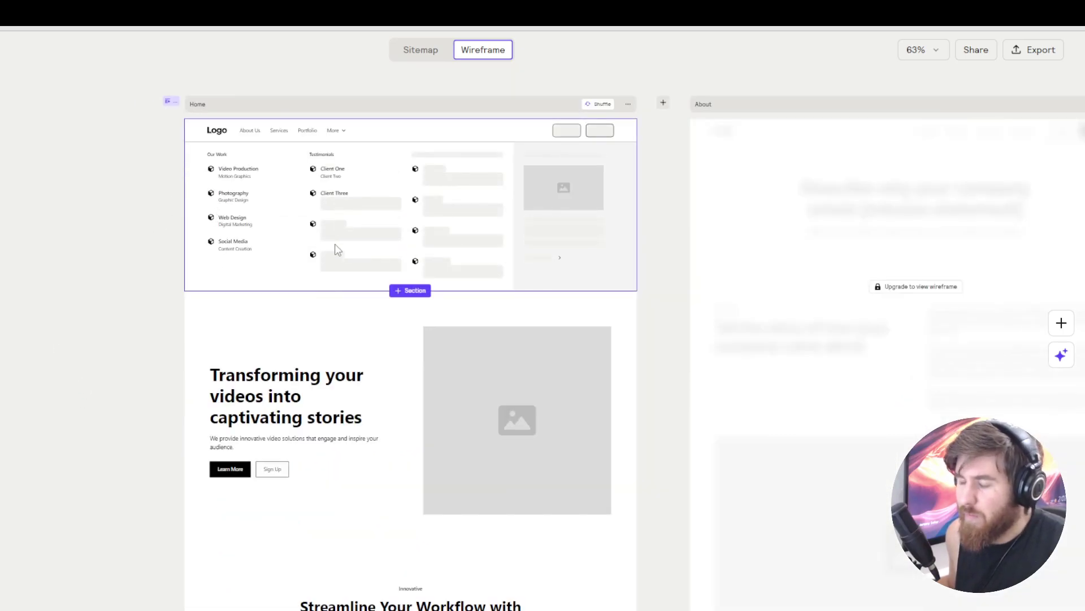
pyautogui.scroll(-2, 136, 283)
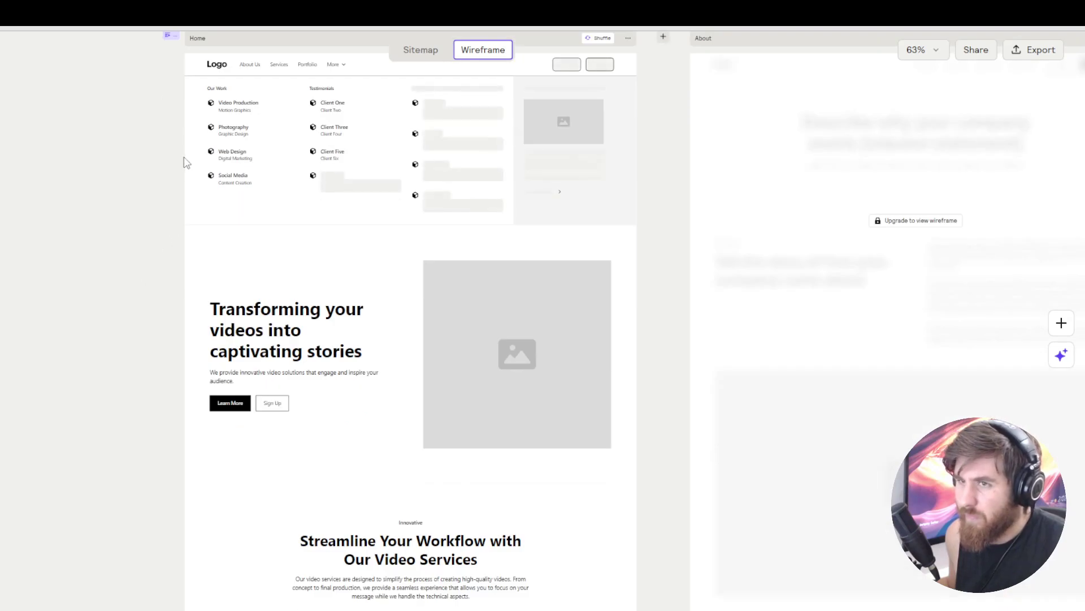
pyautogui.moveTo(143, 189); pyautogui.dragTo(187, 111)
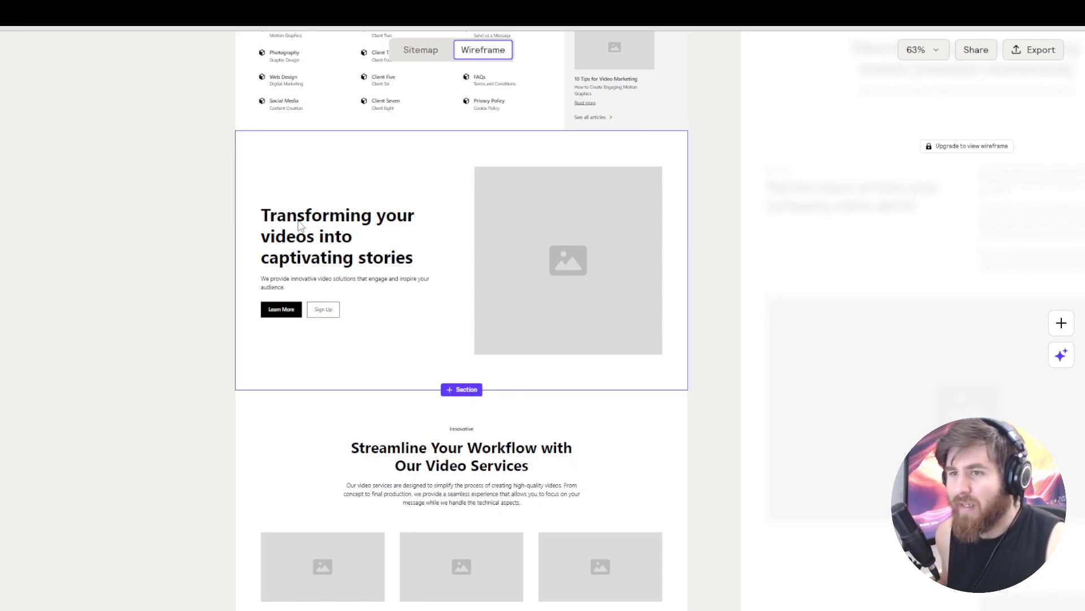
# Scroll through the remaining sections of the Home page wireframe.
pyautogui.scroll(3, 187, 269)
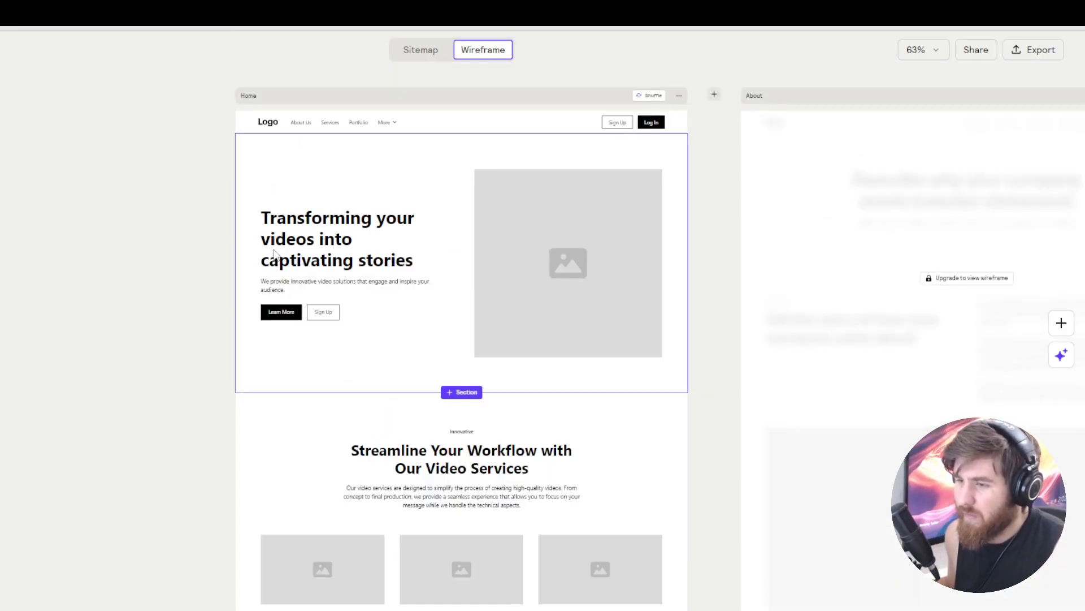
pyautogui.scroll(-2, 223, 287)
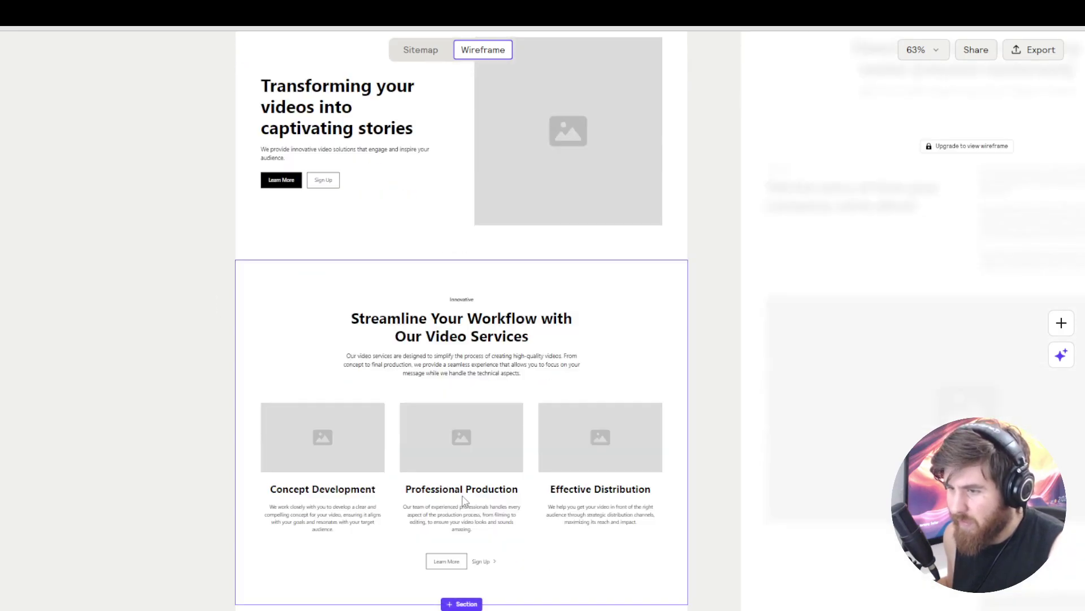
pyautogui.scroll(-1, 515, 335)
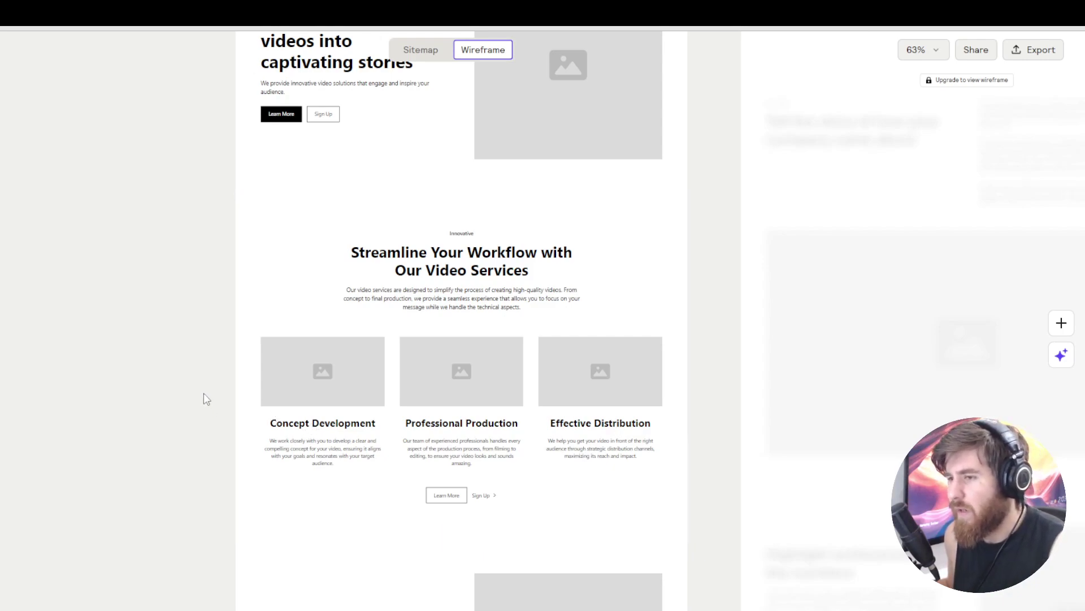
pyautogui.scroll(-1, 204, 395)
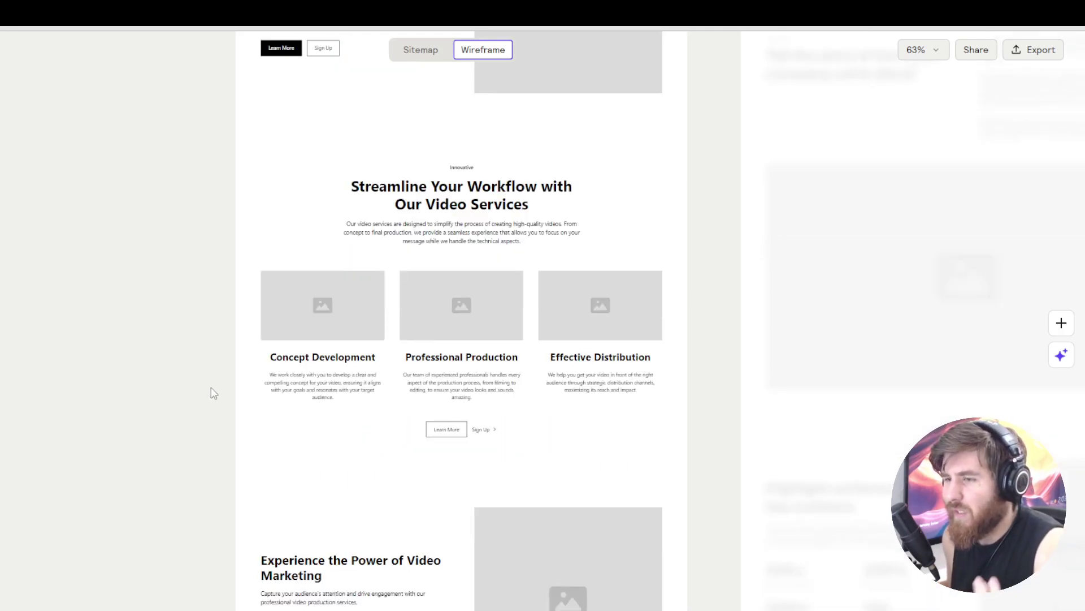
pyautogui.scroll(-2, 211, 387)
pyautogui.scroll(-2, 212, 378)
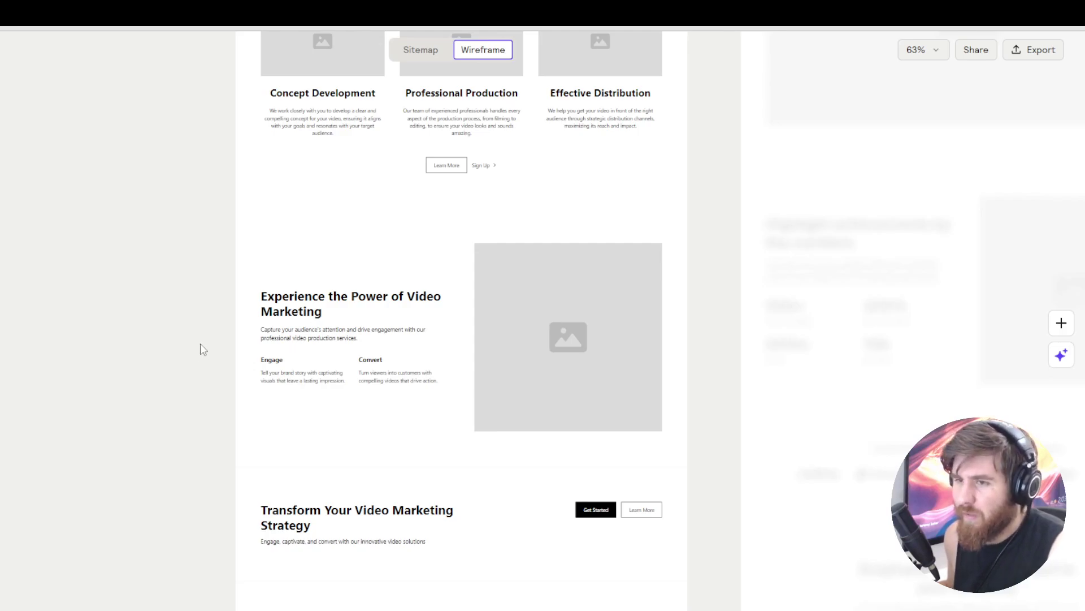
pyautogui.scroll(-2, 204, 350)
pyautogui.scroll(1, 200, 343)
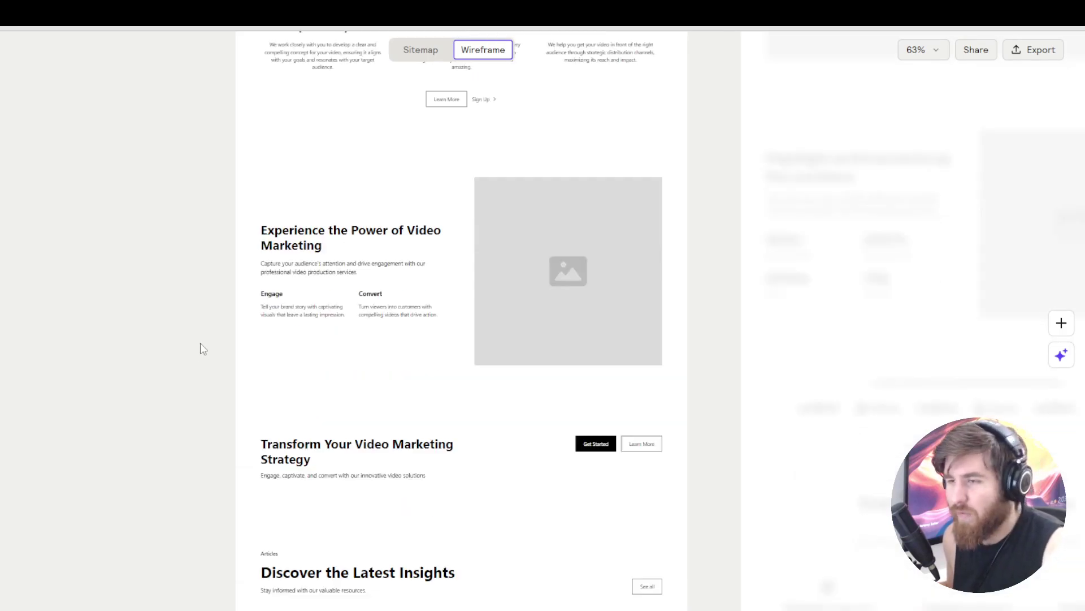
pyautogui.scroll(-6, 175, 276)
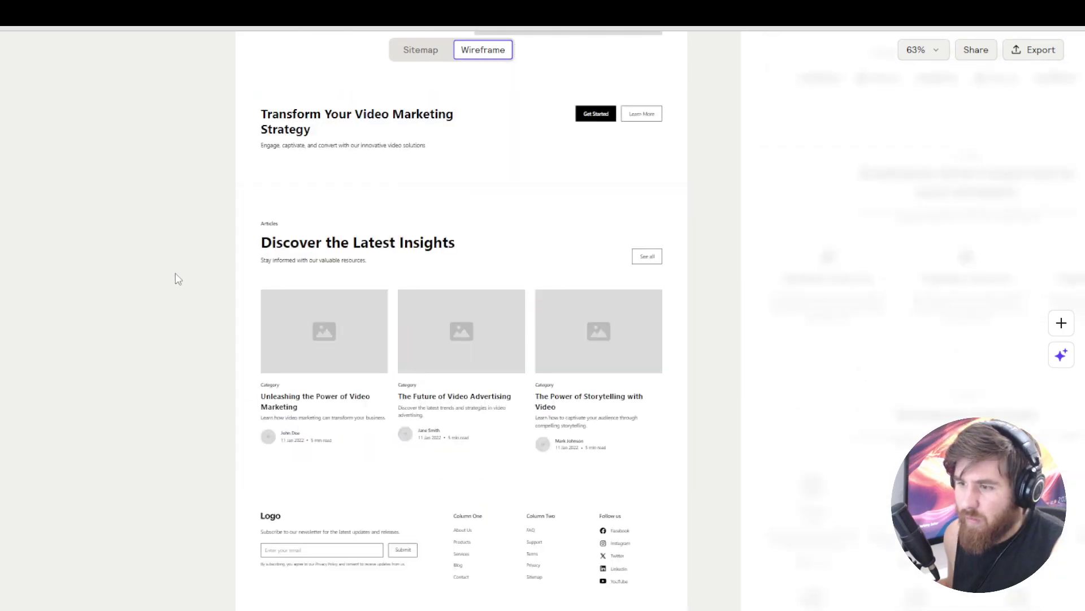
pyautogui.scroll(3, 176, 277)
pyautogui.scroll(12, 177, 279)
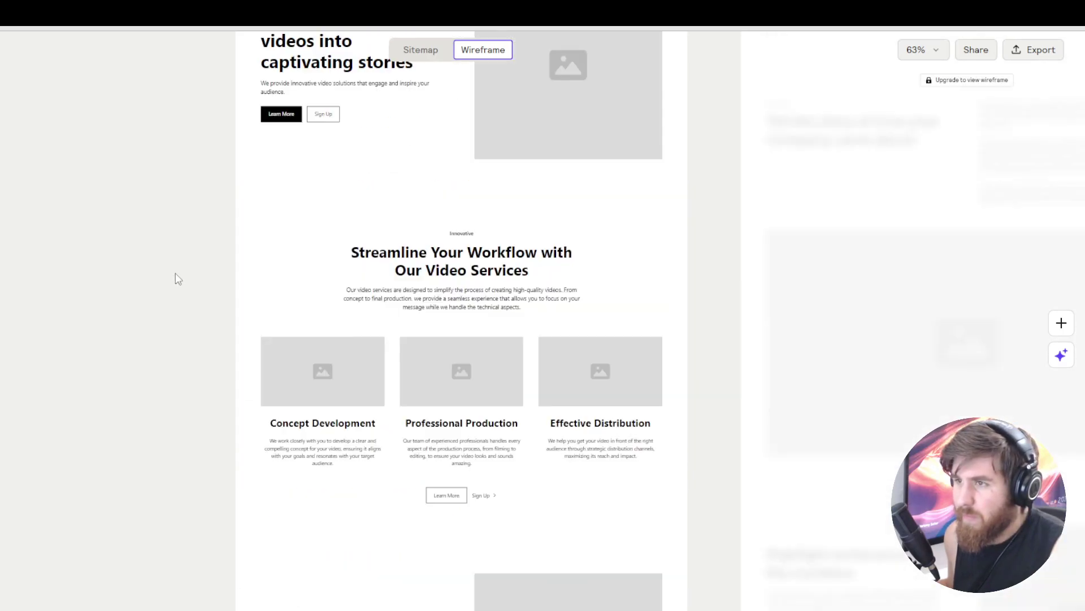
# Preview the Home wireframe at tablet and mobile widths, then return to the sitemap.
pyautogui.click(430, 609)
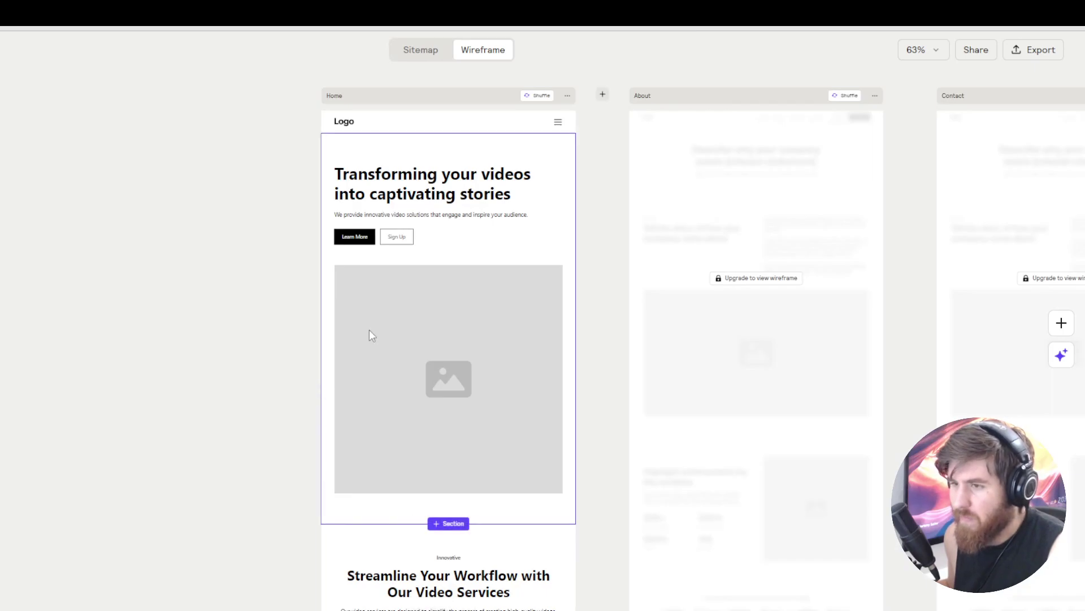
pyautogui.click(452, 608)
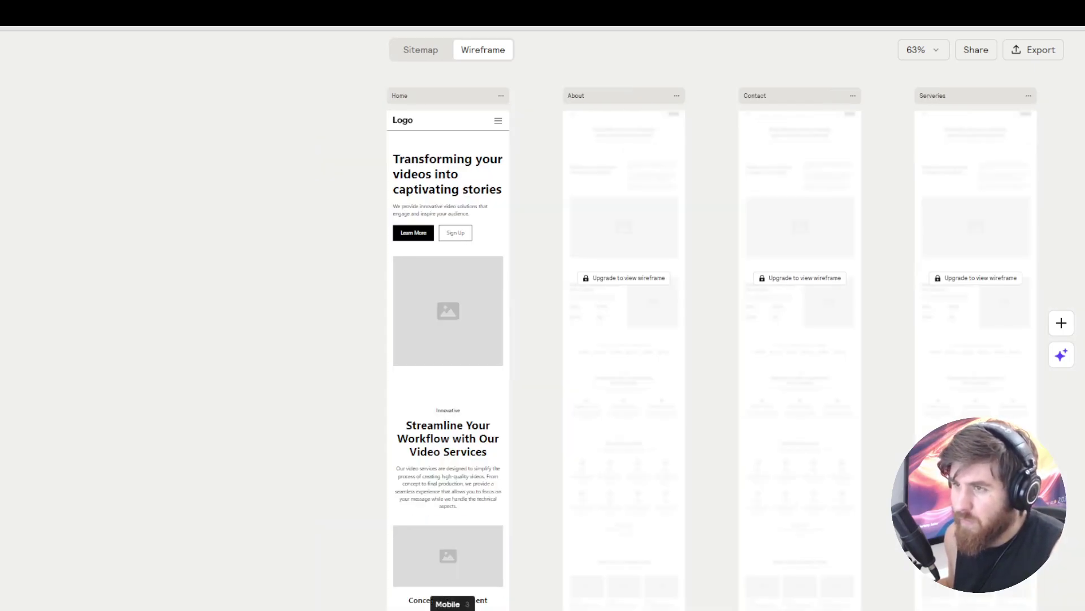
pyautogui.click(403, 608)
pyautogui.click(402, 53)
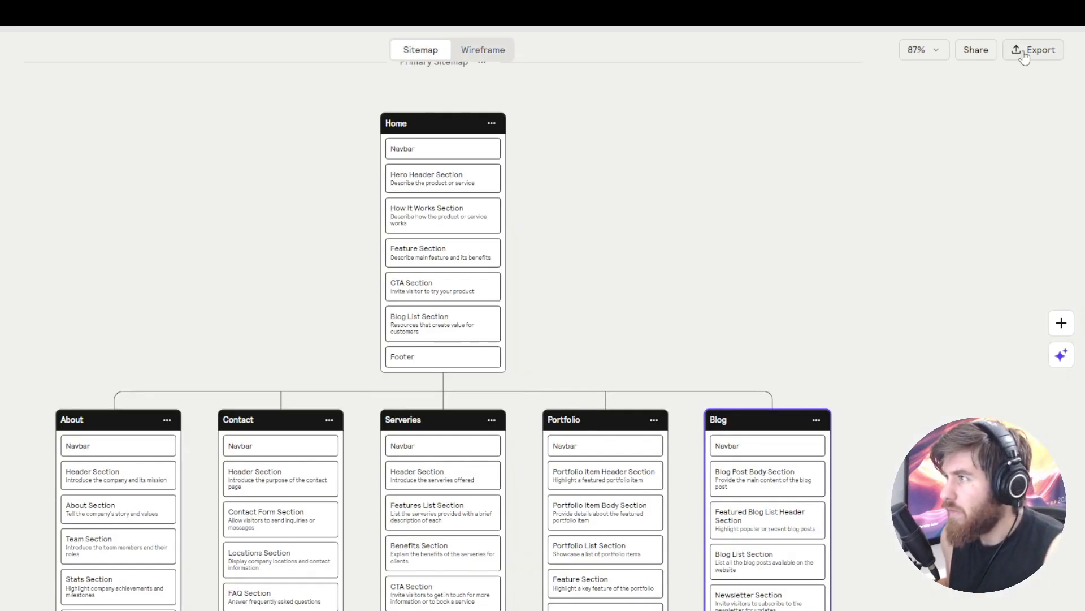
pyautogui.click(1024, 56)
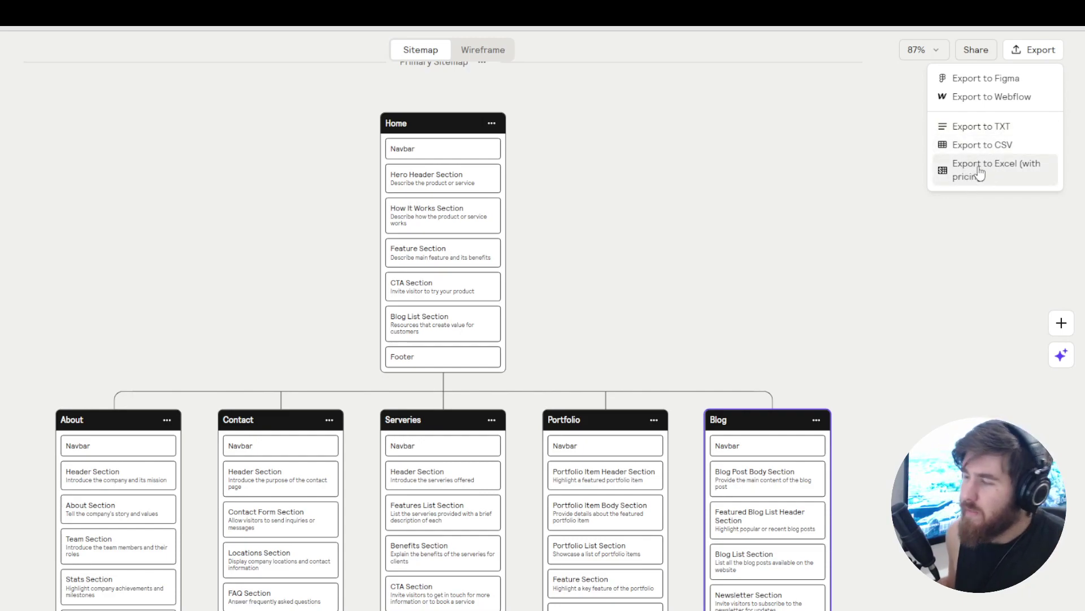
# Export the sitemap to Excel with pricing and dismiss the confirmation.
pyautogui.click(980, 172)
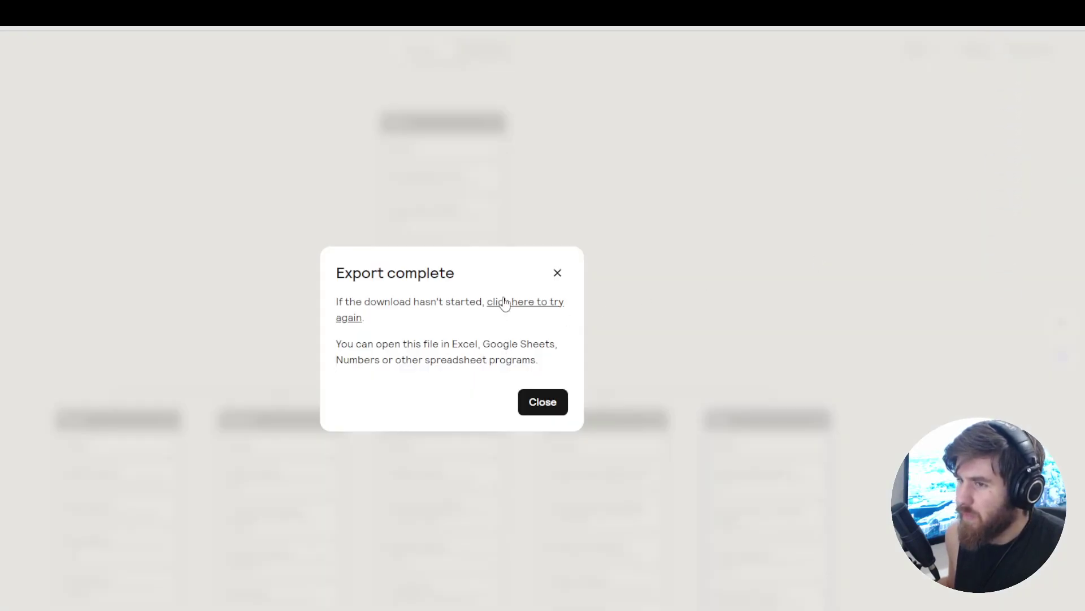
pyautogui.click(557, 274)
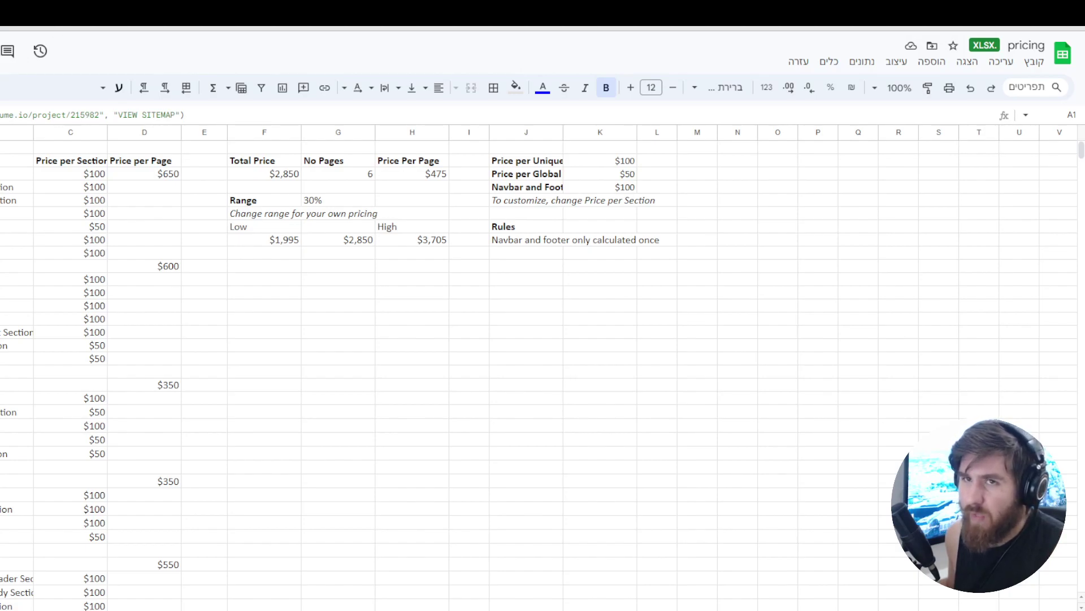
# Switch from the pricing spreadsheet back to the Relume sitemap tab.
pyautogui.click(73, 17)
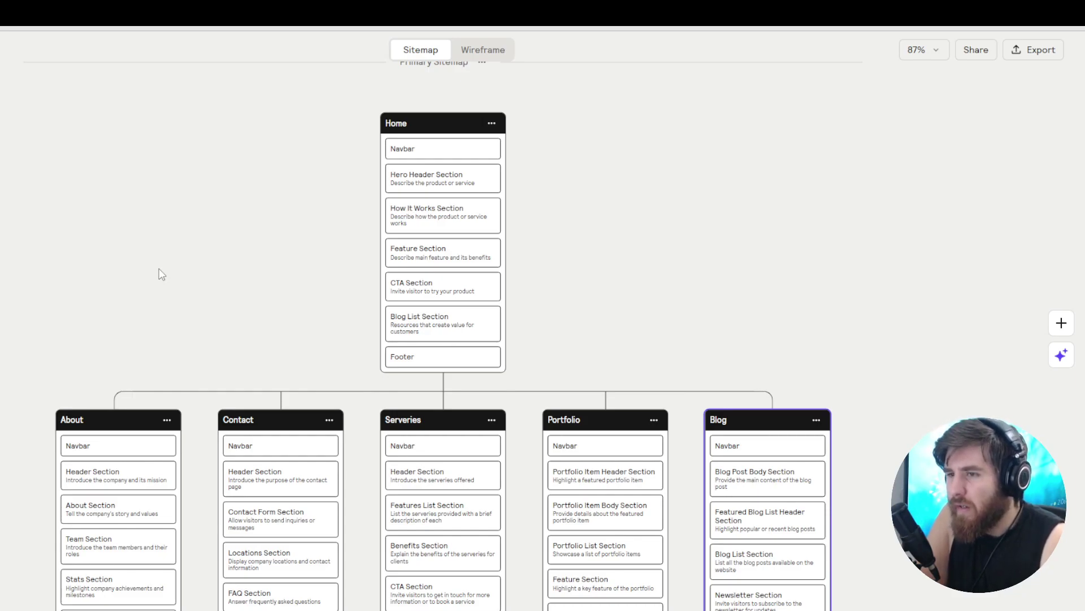
pyautogui.scroll(-1, 681, 235)
pyautogui.scroll(1, 682, 234)
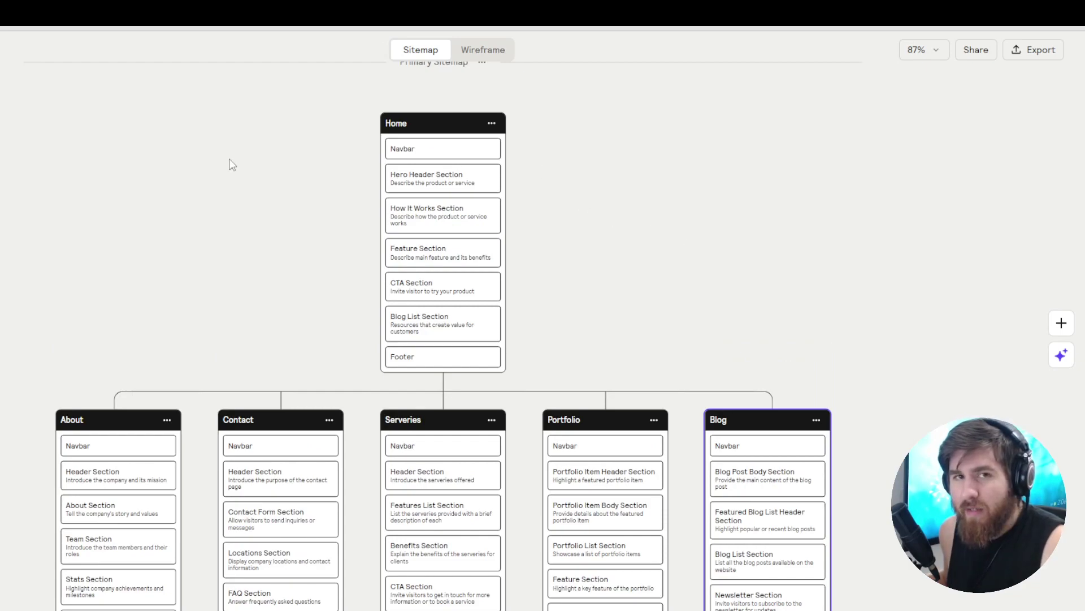